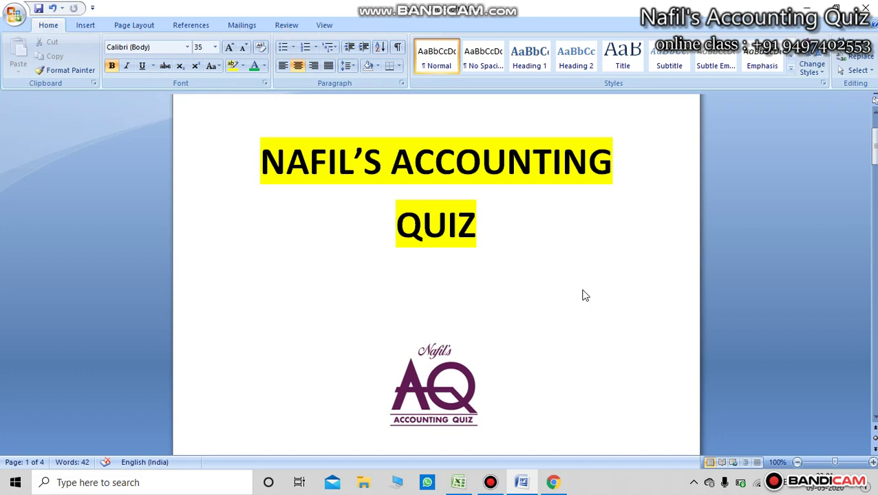
Scroll the Word document to the social-media contacts on page 3, then switch to the Excel workbook.
{"action": "scroll", "coordinate": [583, 296], "scroll_direction": "down", "scroll_amount": 15}
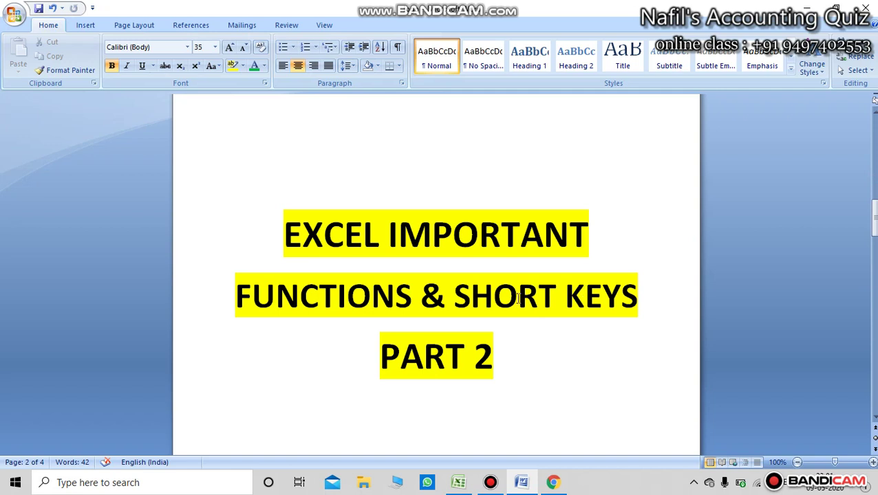
{"action": "left_click", "coordinate": [509, 351]}
{"action": "scroll", "coordinate": [509, 351], "scroll_direction": "down", "scroll_amount": 10}
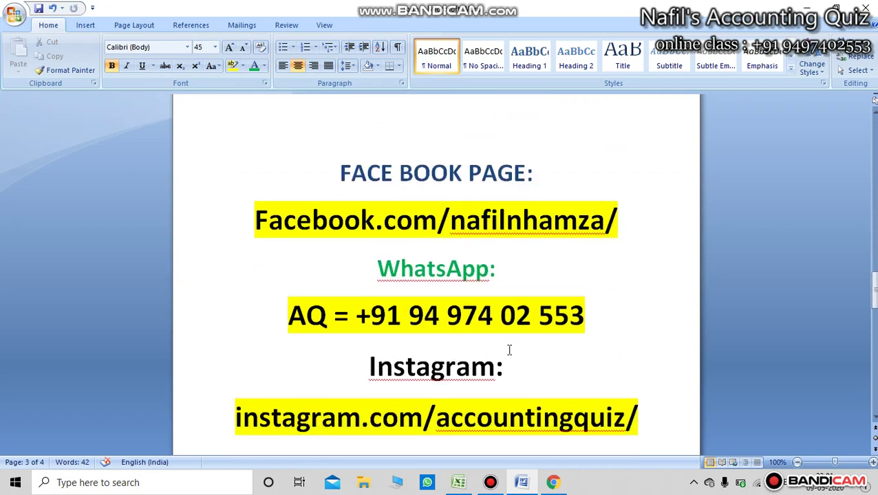
{"action": "scroll", "coordinate": [509, 351], "scroll_direction": "down", "scroll_amount": 1}
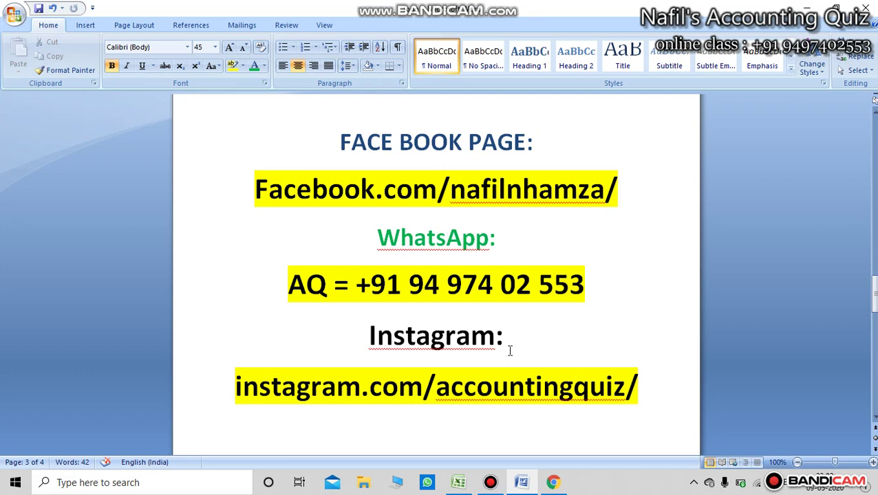
{"action": "left_click", "coordinate": [457, 481]}
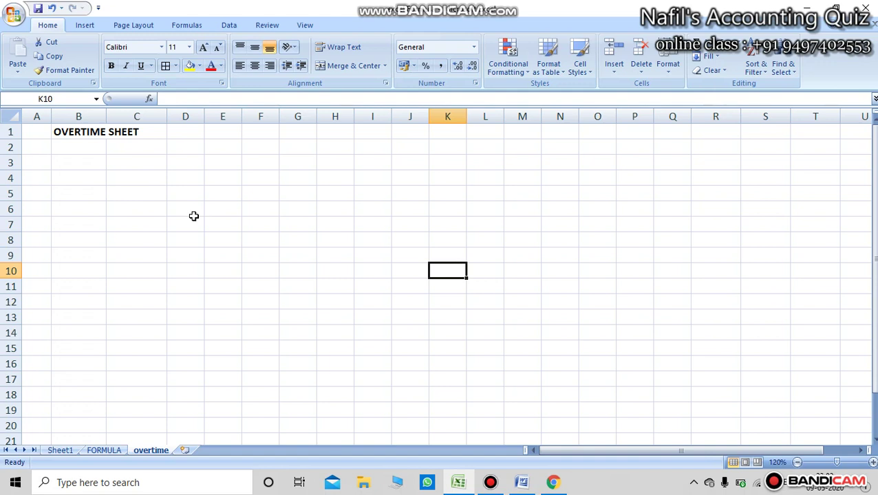
Enter the headings S.NO in A2 and ID CARD in B2.
{"action": "left_click", "coordinate": [70, 132]}
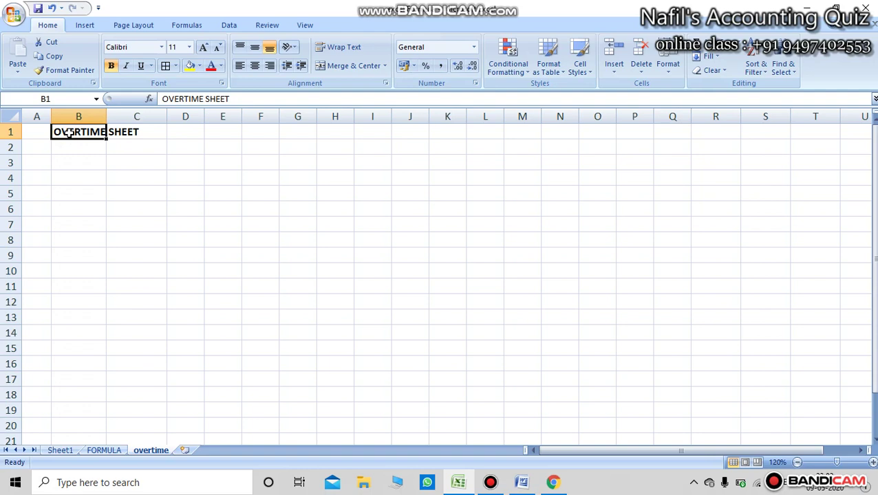
{"action": "left_click", "coordinate": [44, 151]}
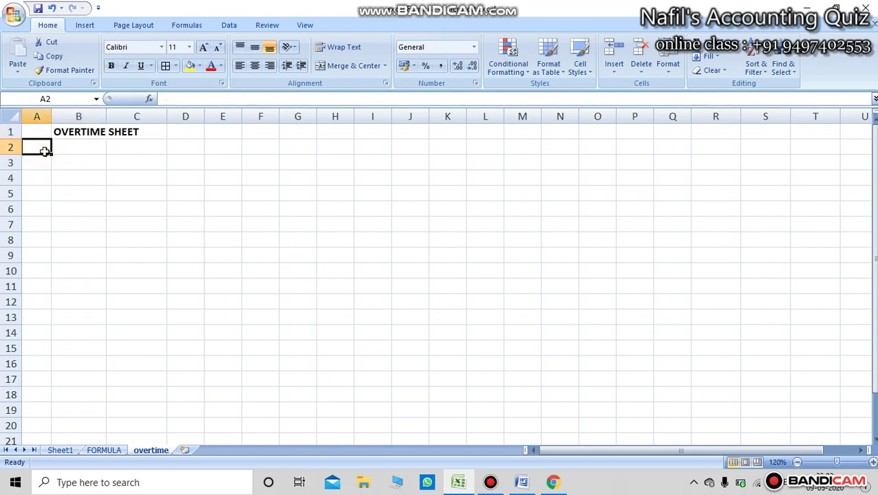
{"action": "type", "text": "S.NO"}
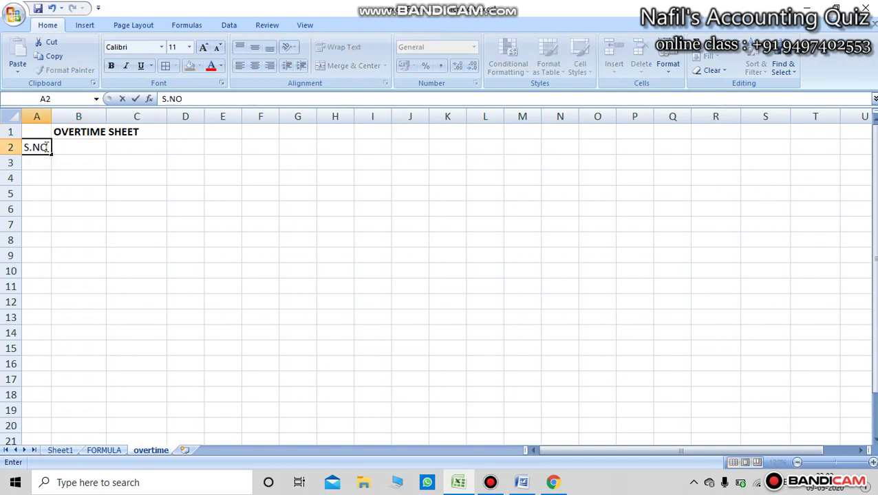
{"action": "left_click", "coordinate": [57, 174]}
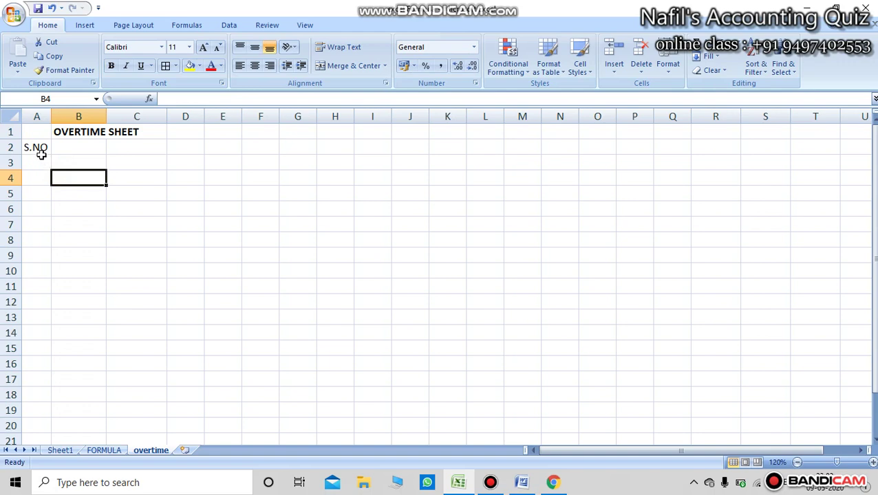
{"action": "left_click", "coordinate": [39, 151]}
{"action": "left_click", "coordinate": [67, 149]}
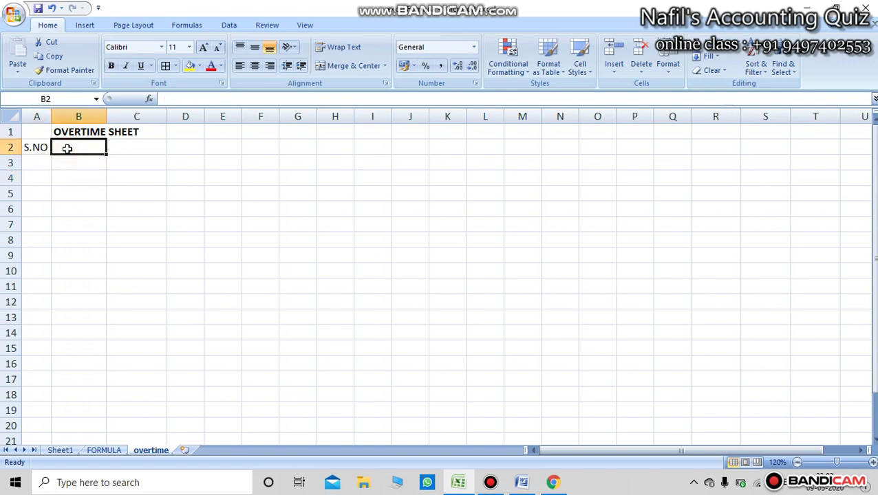
{"action": "type", "text": "I"}
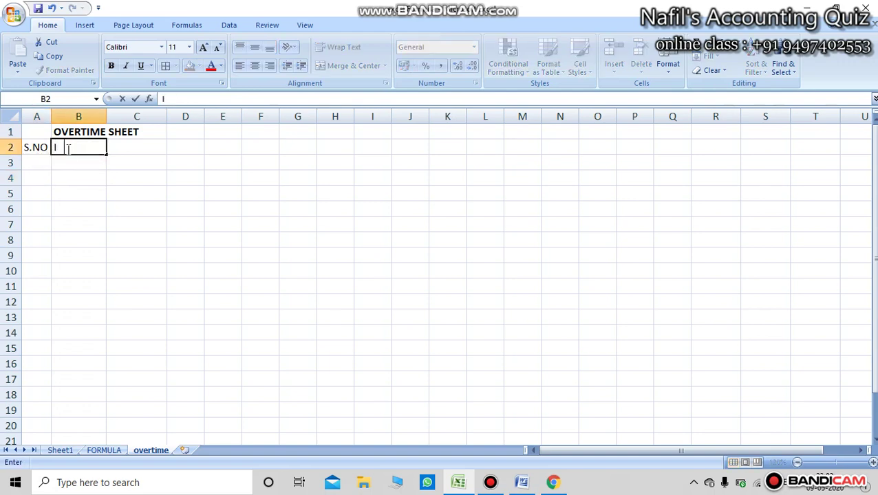
{"action": "type", "text": "D CARD"}
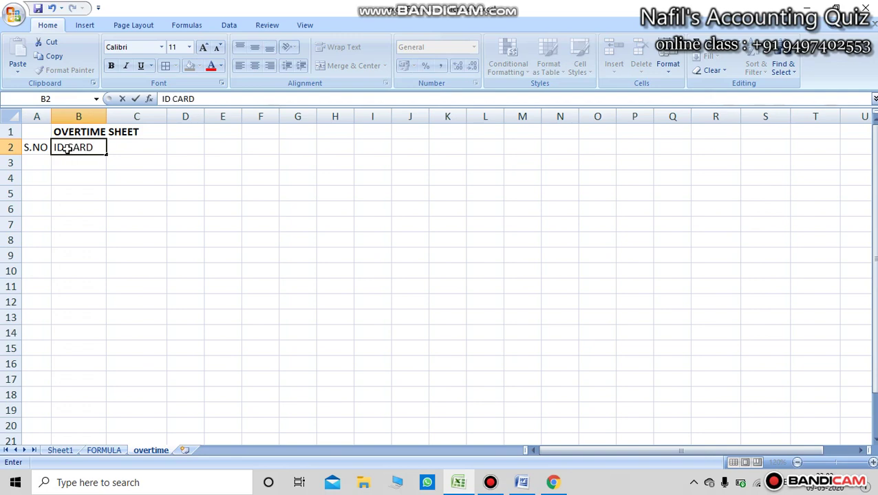
{"action": "key", "text": "Tab"}
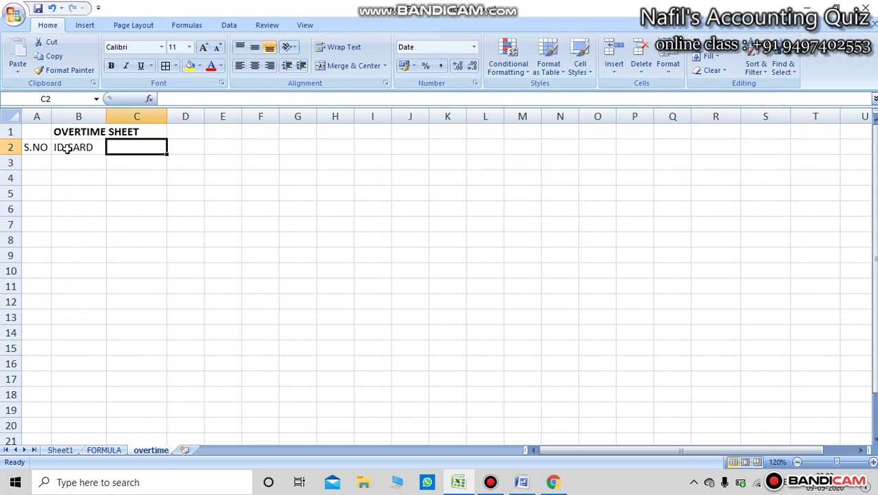
Enter the first date 01-01-2020 in C2.
{"action": "type", "text": "JA"}
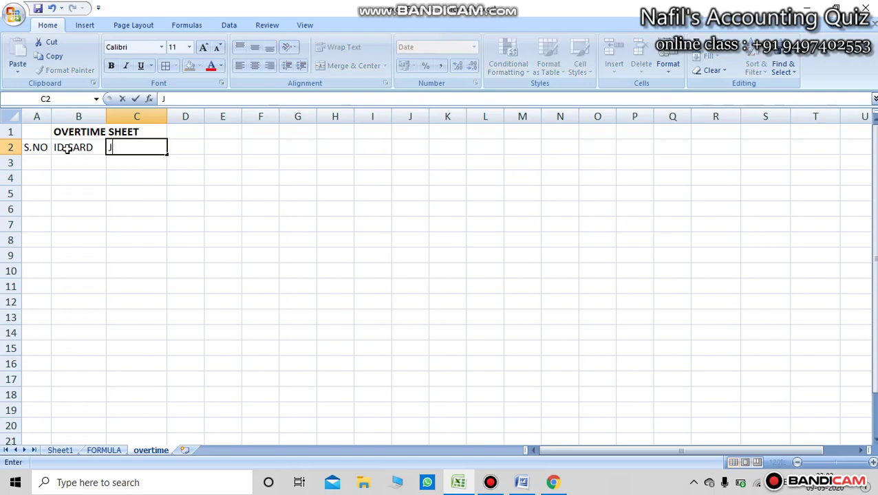
{"action": "key", "text": "BackSpace"}
{"action": "key", "text": "BackSpace"}
{"action": "type", "text": "01-01-2020"}
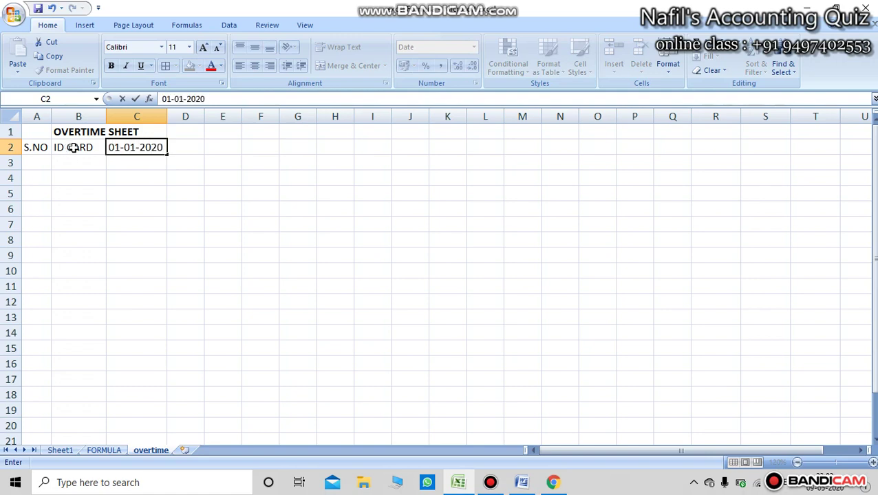
{"action": "left_click", "coordinate": [220, 222]}
{"action": "left_click", "coordinate": [133, 151]}
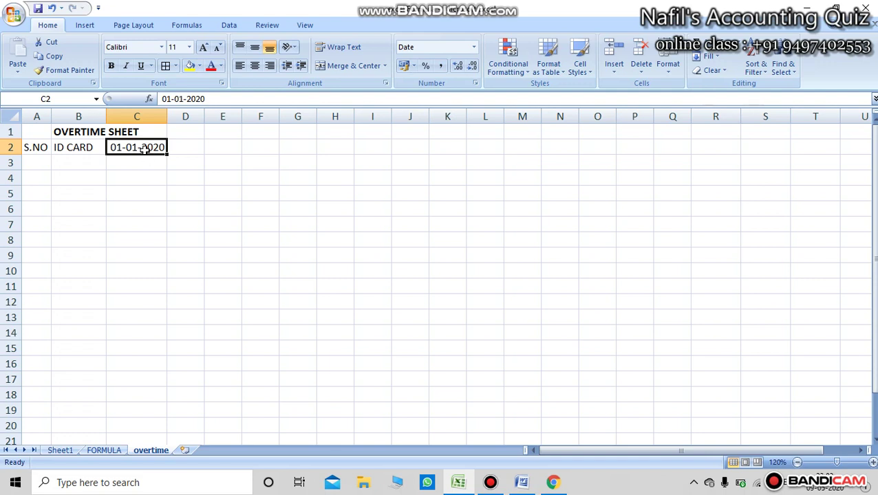
Apply the custom number format MMM-DD to C2 so it shows Jan-01.
{"action": "right_click", "coordinate": [143, 150]}
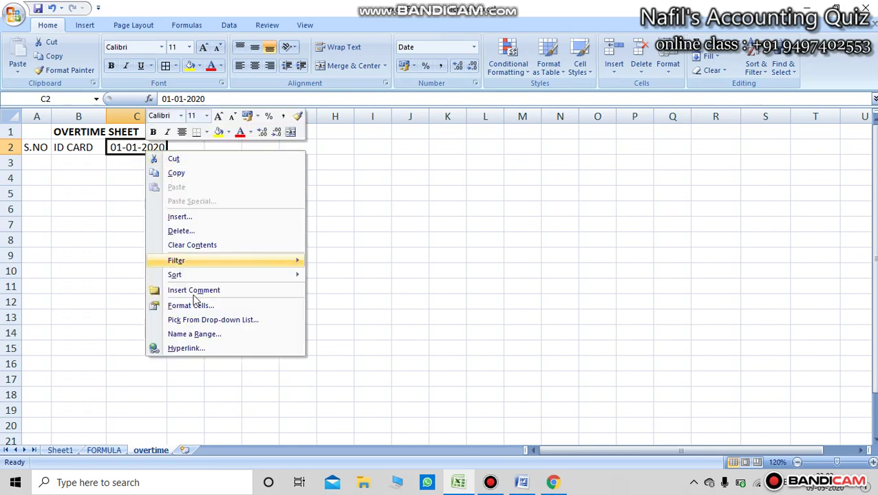
{"action": "left_click", "coordinate": [196, 309]}
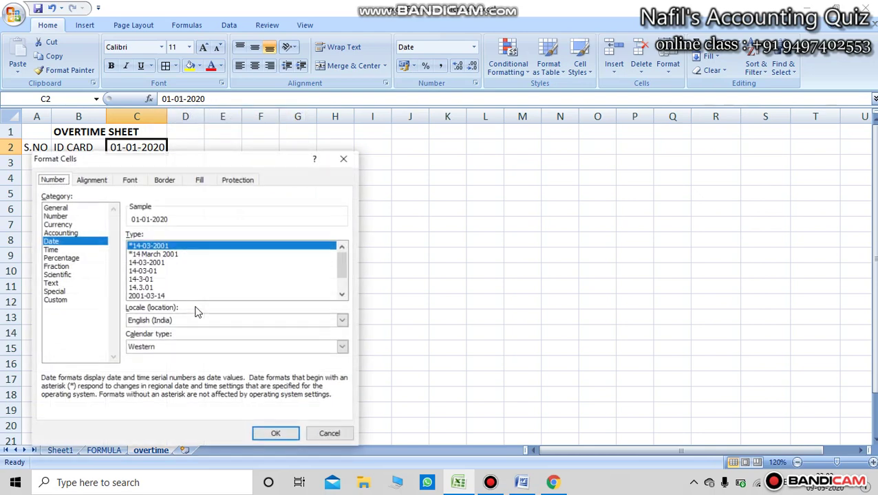
{"action": "left_click", "coordinate": [65, 301]}
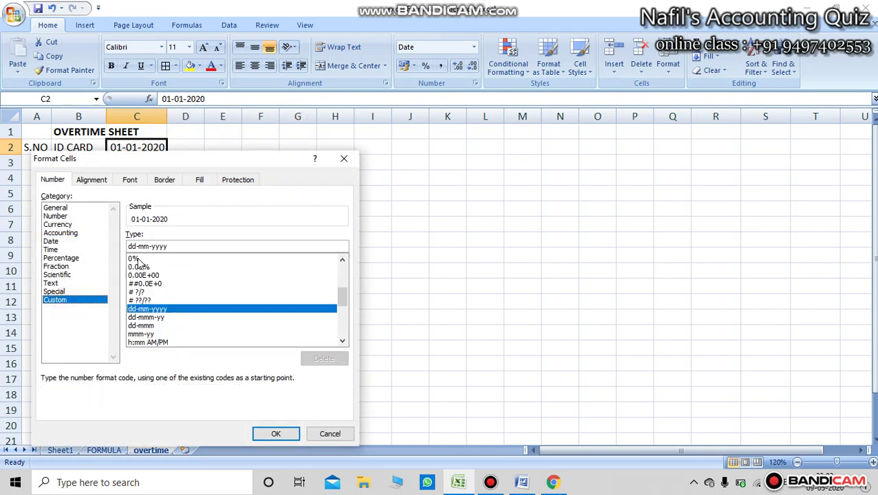
{"action": "left_click", "coordinate": [174, 249]}
{"action": "left_click_drag", "start_coordinate": [121, 254], "coordinate": [117, 249]}
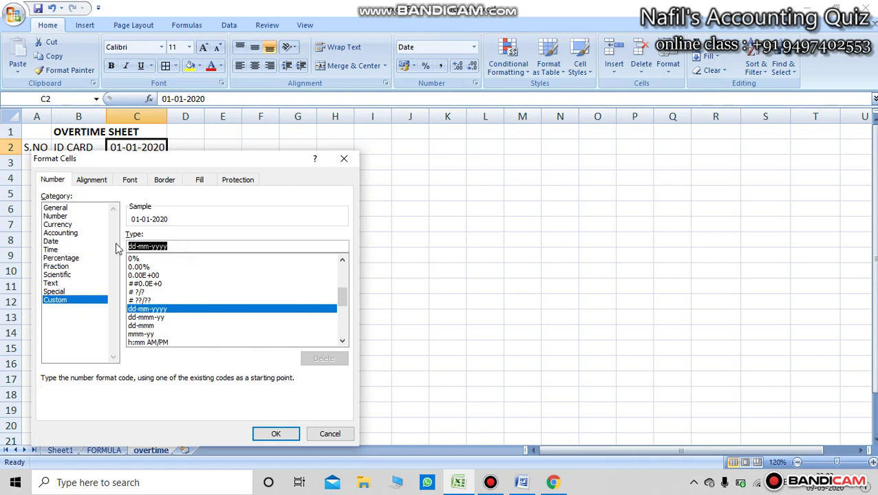
{"action": "type", "text": "MMM"}
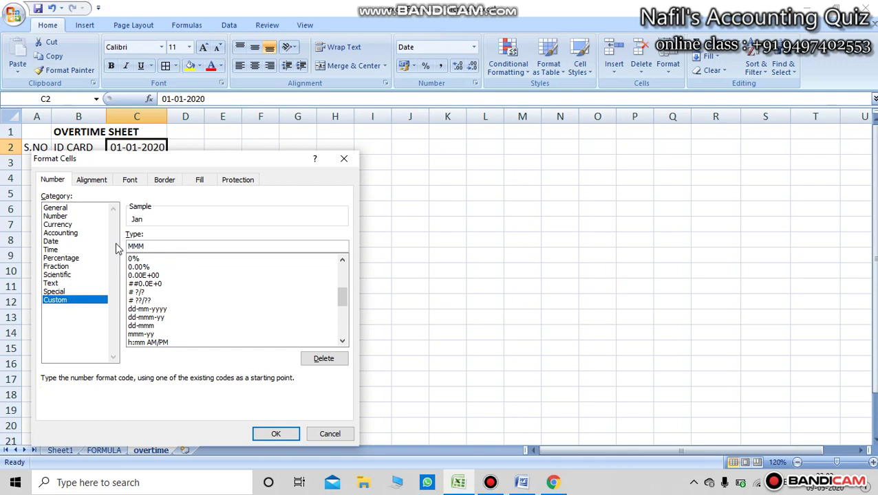
{"action": "type", "text": "-DD"}
{"action": "left_click", "coordinate": [276, 433]}
{"action": "left_click", "coordinate": [189, 293]}
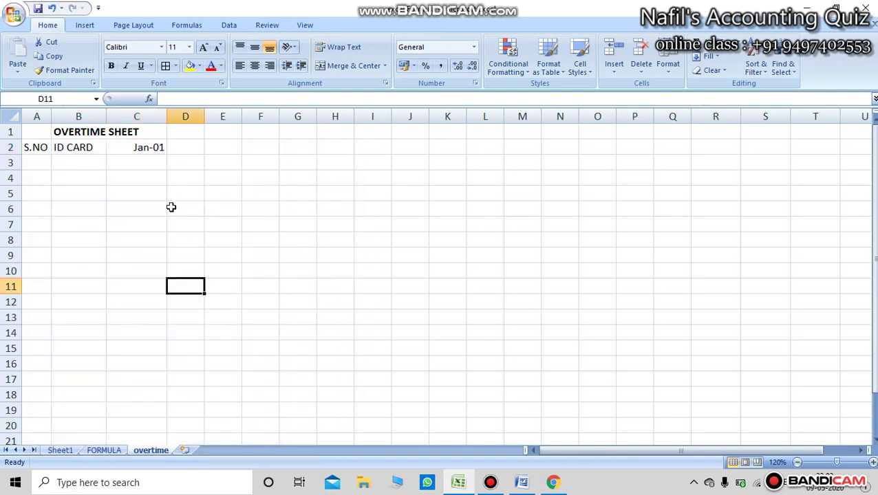
Fill Jan-02 into D2 and auto-fit column C to its contents.
{"action": "left_click", "coordinate": [152, 146]}
{"action": "left_click_drag", "start_coordinate": [166, 152], "coordinate": [192, 161]}
{"action": "left_click", "coordinate": [258, 234]}
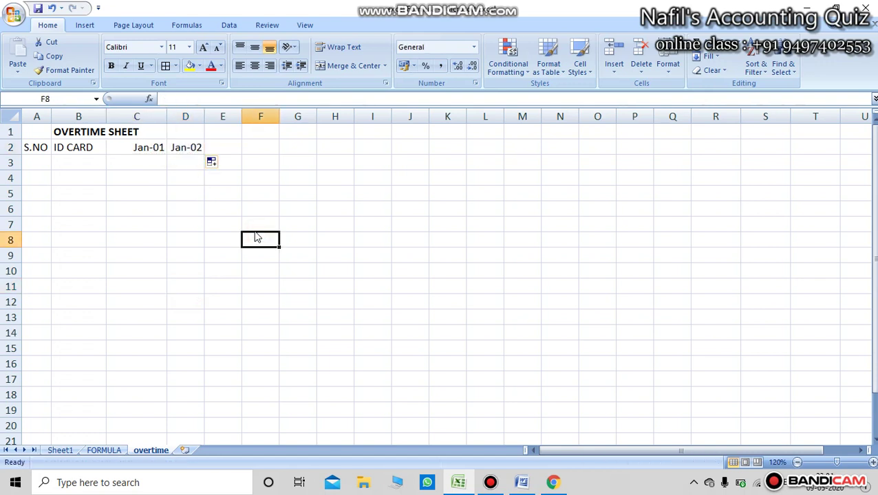
{"action": "left_click", "coordinate": [166, 117]}
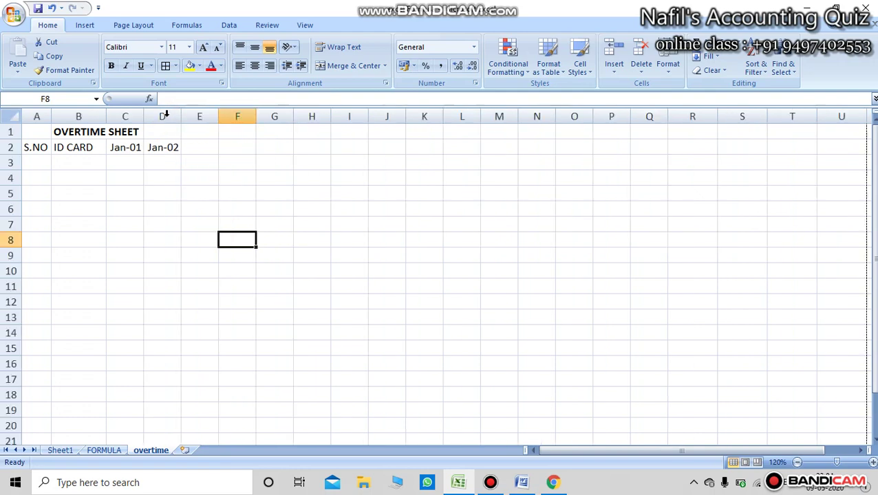
{"action": "double_click", "coordinate": [166, 117]}
{"action": "left_click", "coordinate": [182, 195]}
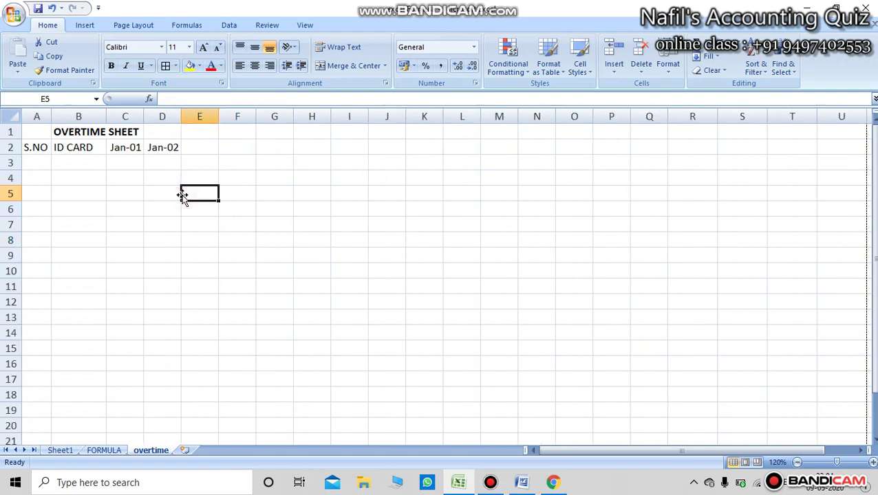
{"action": "left_click", "coordinate": [128, 163]}
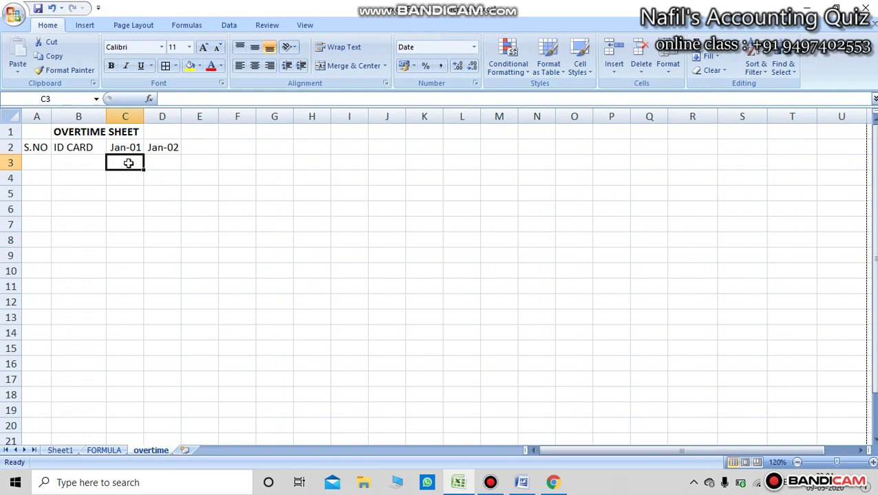
Enter 01-01-2020 in C3 and give it the custom format DDD so it shows Wed.
{"action": "type", "text": "01-0"}
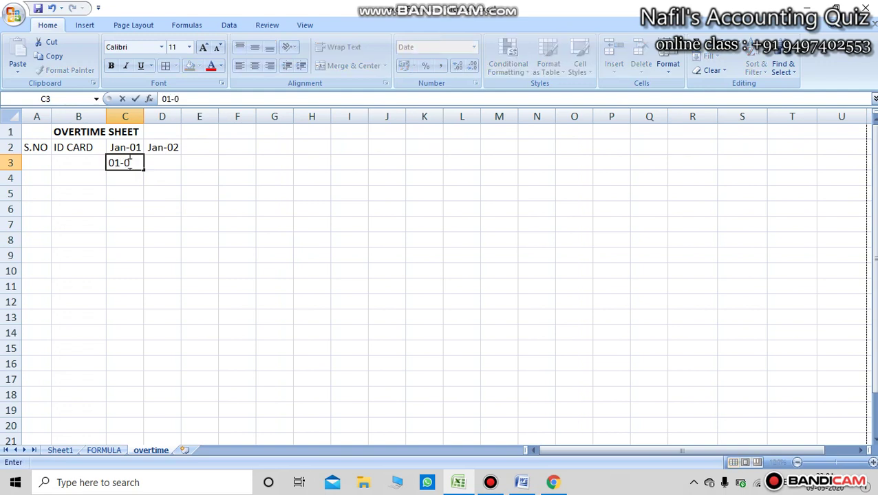
{"action": "type", "text": "1-2020"}
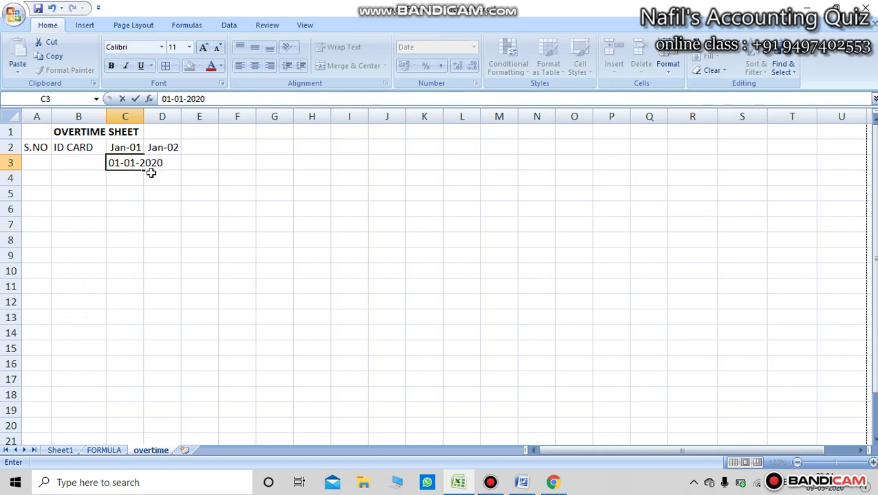
{"action": "left_click", "coordinate": [170, 220]}
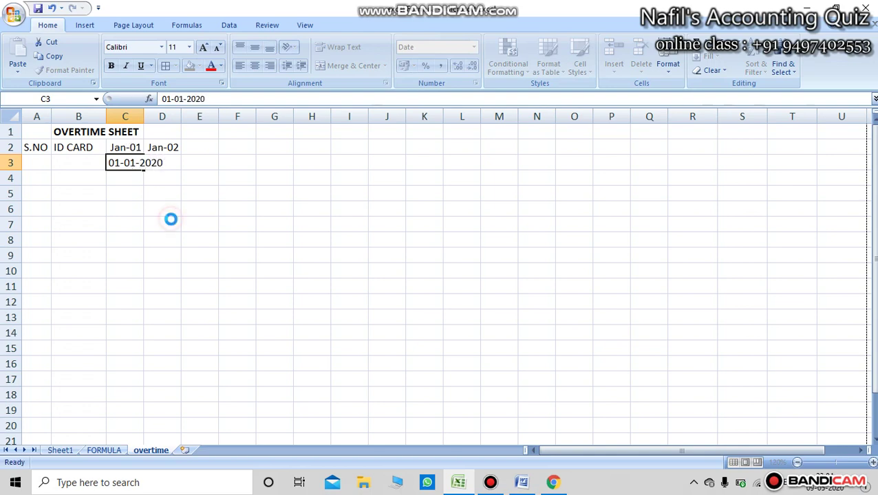
{"action": "left_click", "coordinate": [141, 163]}
{"action": "right_click", "coordinate": [141, 163]}
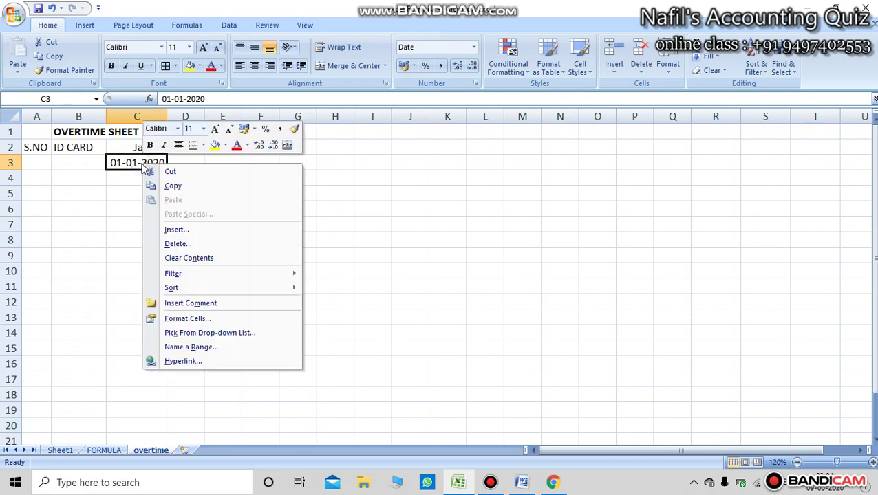
{"action": "left_click", "coordinate": [175, 319]}
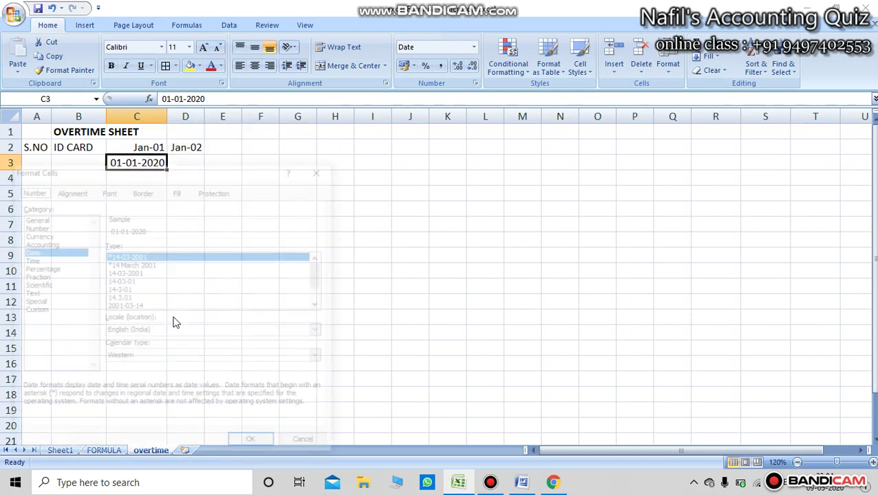
{"action": "left_click", "coordinate": [36, 313]}
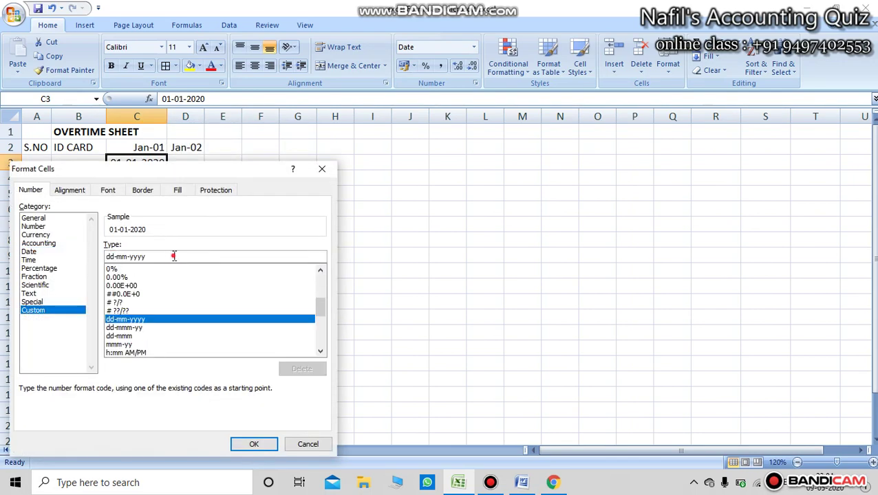
{"action": "left_click_drag", "start_coordinate": [171, 255], "coordinate": [59, 247]}
{"action": "type", "text": "DDD"}
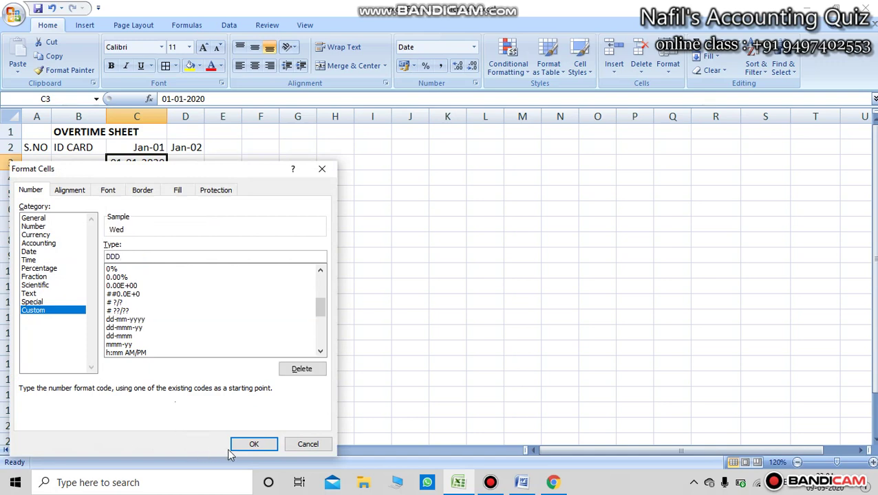
{"action": "left_click", "coordinate": [246, 443]}
{"action": "left_click", "coordinate": [192, 275]}
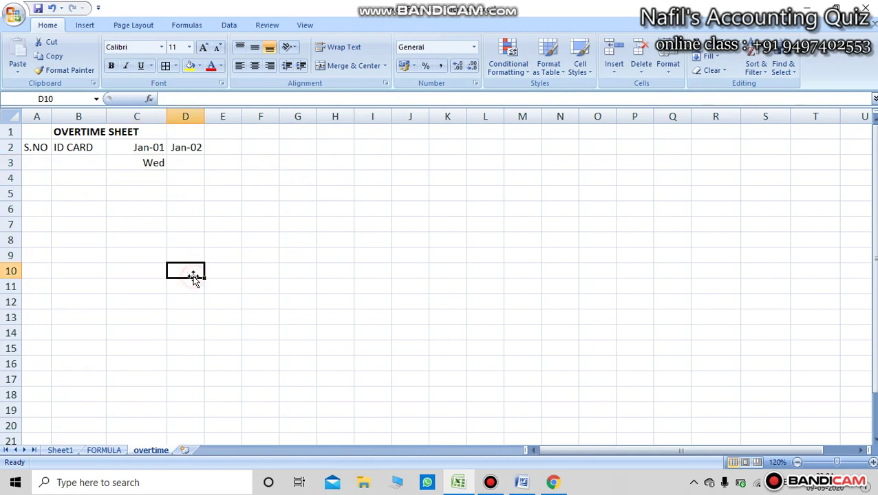
Enter 02-01-2020 in D3 and format it as DDD so it shows Thu.
{"action": "left_click", "coordinate": [186, 165]}
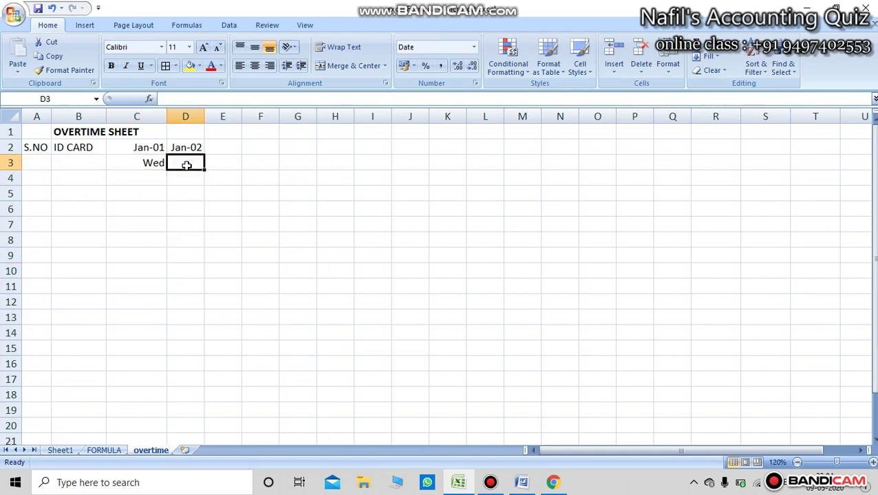
{"action": "type", "text": "02-"}
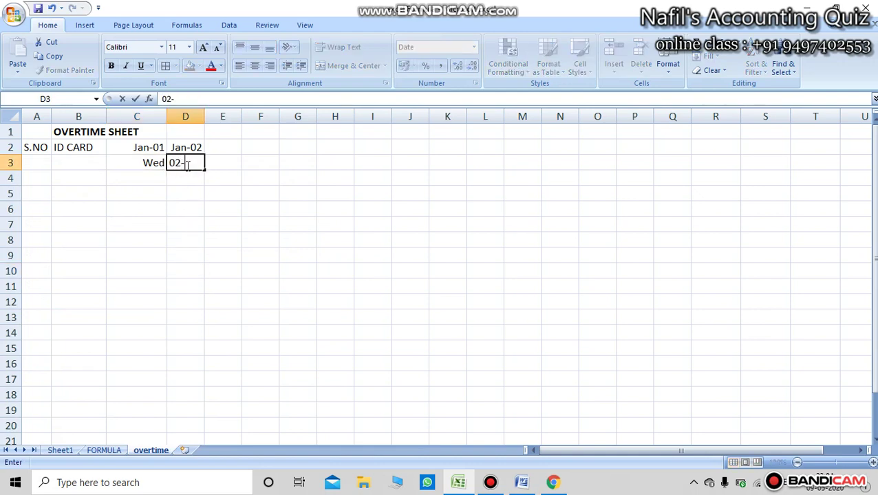
{"action": "type", "text": "01-2020"}
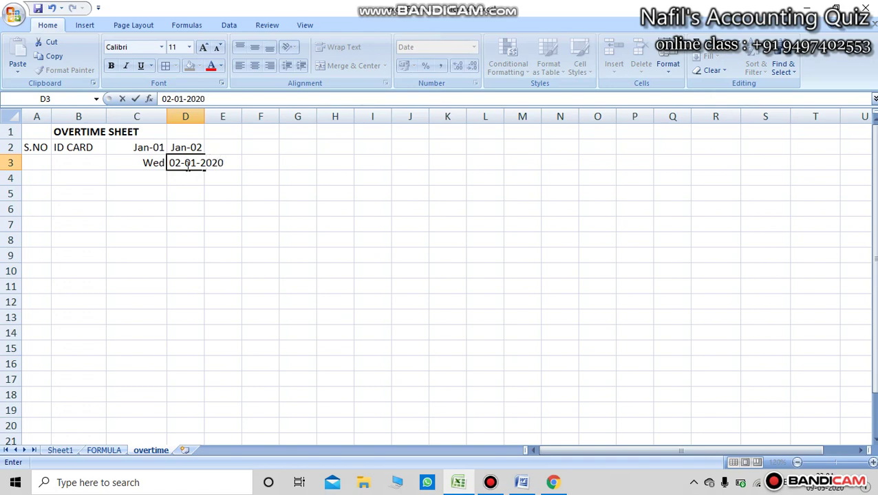
{"action": "left_click", "coordinate": [236, 255]}
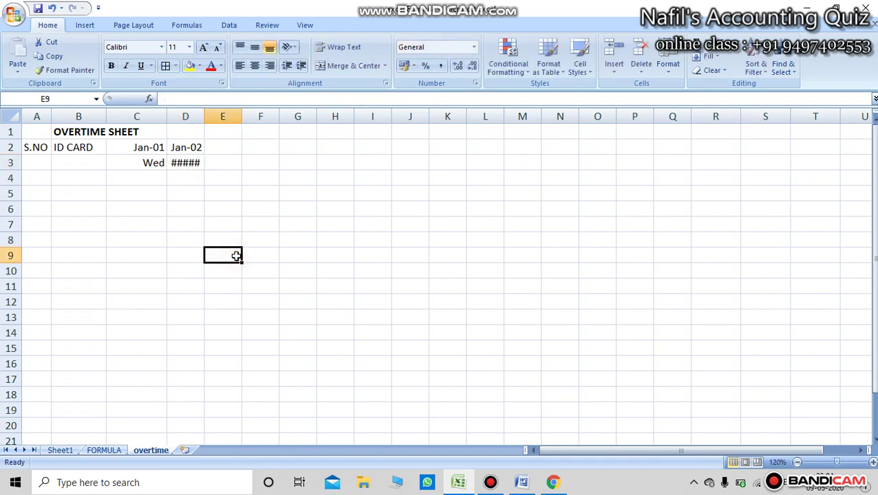
{"action": "left_click", "coordinate": [195, 165]}
{"action": "right_click", "coordinate": [196, 170]}
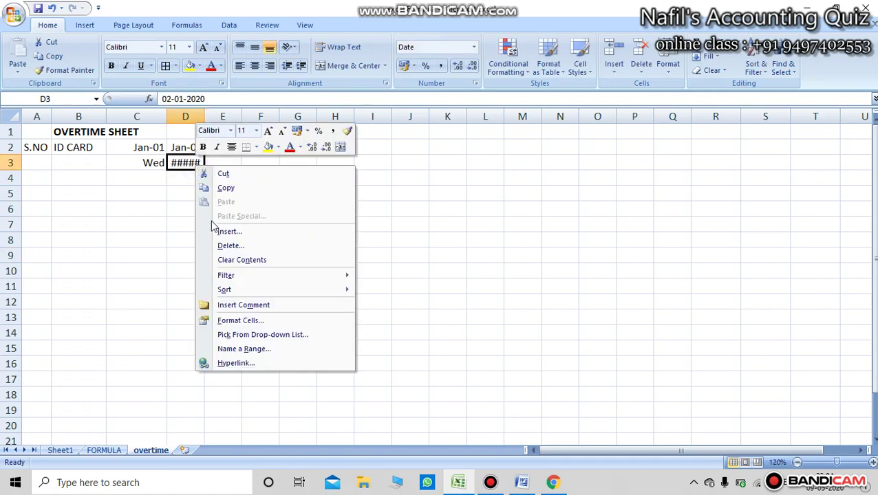
{"action": "left_click", "coordinate": [239, 322]}
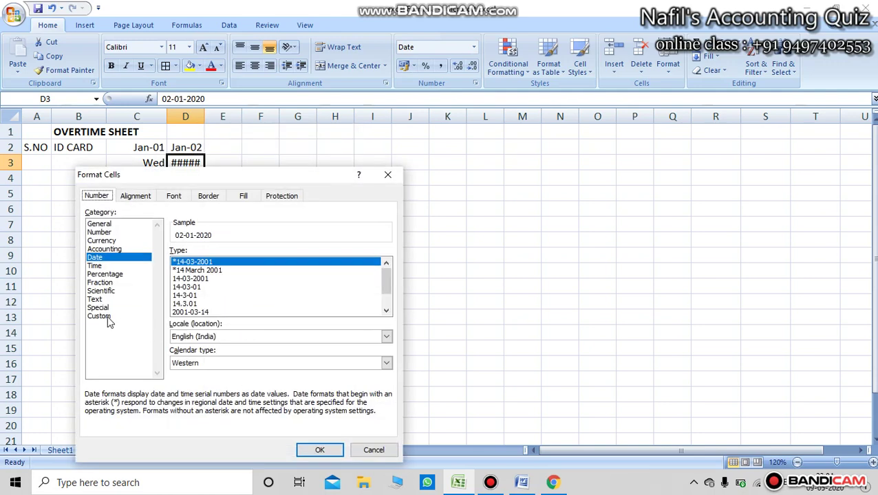
{"action": "left_click", "coordinate": [107, 317]}
{"action": "left_click_drag", "start_coordinate": [220, 265], "coordinate": [89, 268]}
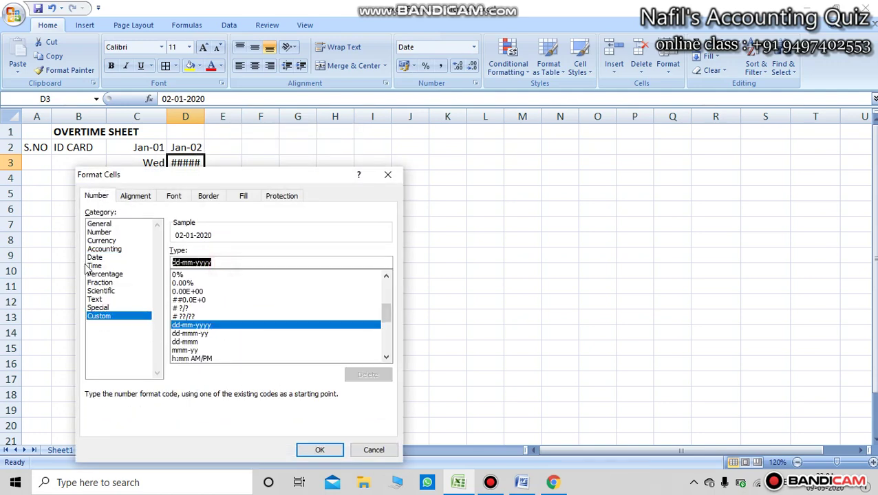
{"action": "type", "text": "DDD"}
{"action": "left_click", "coordinate": [306, 450]}
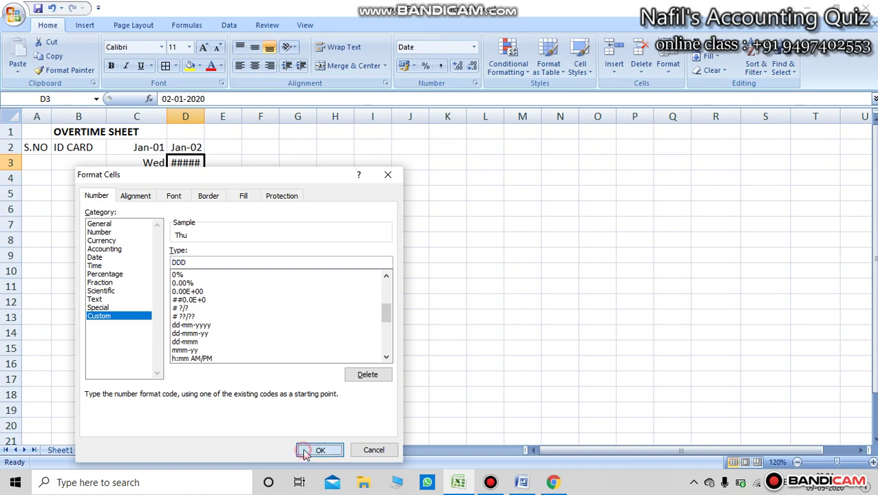
{"action": "left_click", "coordinate": [293, 263]}
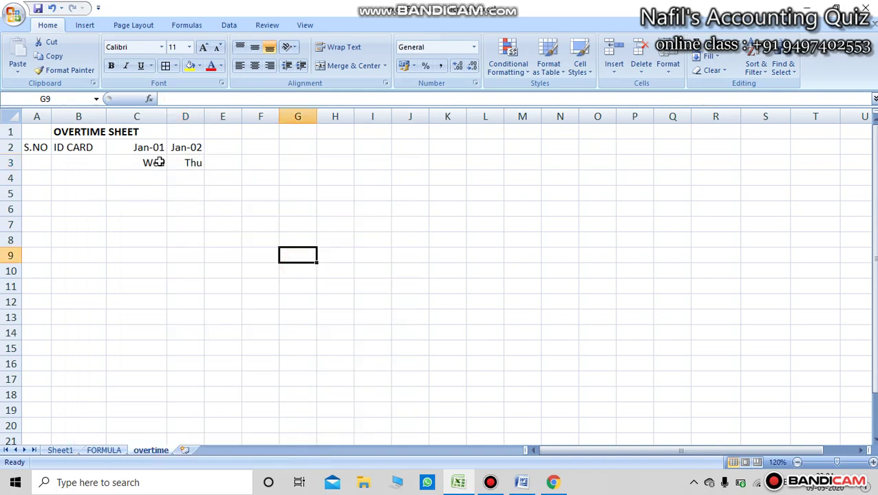
{"action": "left_click_drag", "start_coordinate": [145, 148], "coordinate": [803, 161]}
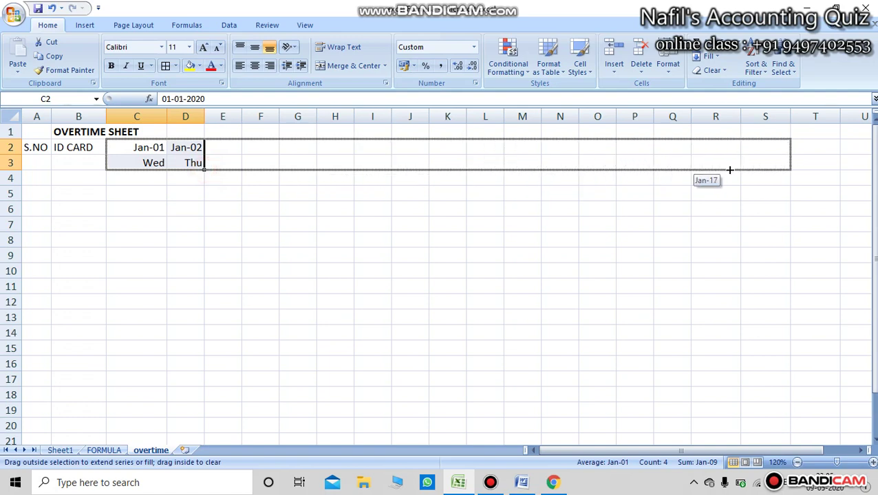
Fill the dates and weekdays from C2:D3 across to Jan-15 in column Q.
{"action": "left_click_drag", "start_coordinate": [729, 170], "coordinate": [676, 168]}
{"action": "left_click", "coordinate": [624, 254]}
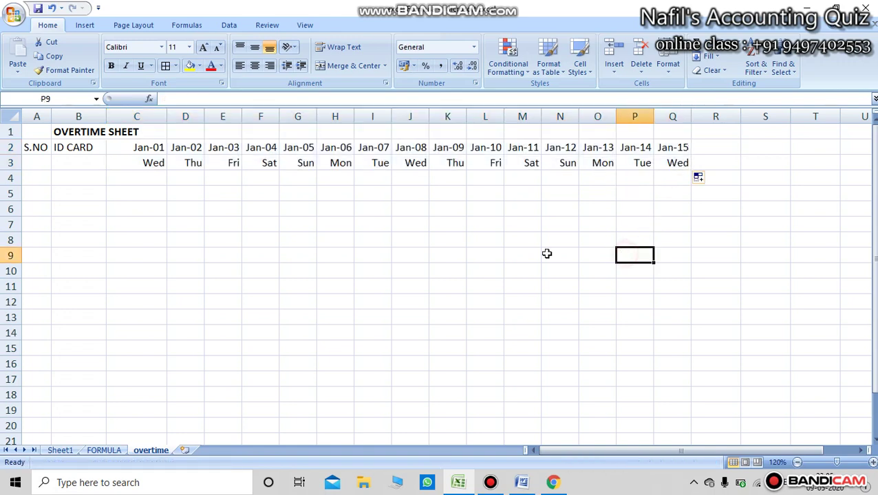
{"action": "left_click", "coordinate": [371, 276]}
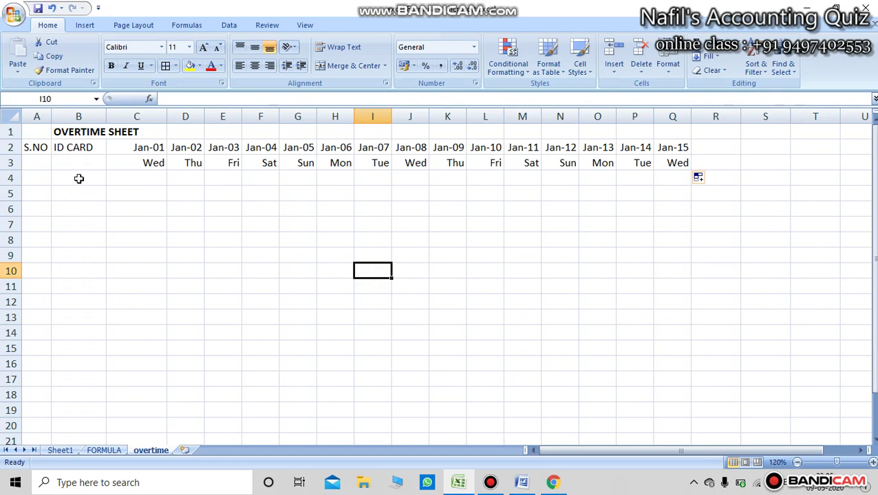
{"action": "left_click", "coordinate": [133, 160]}
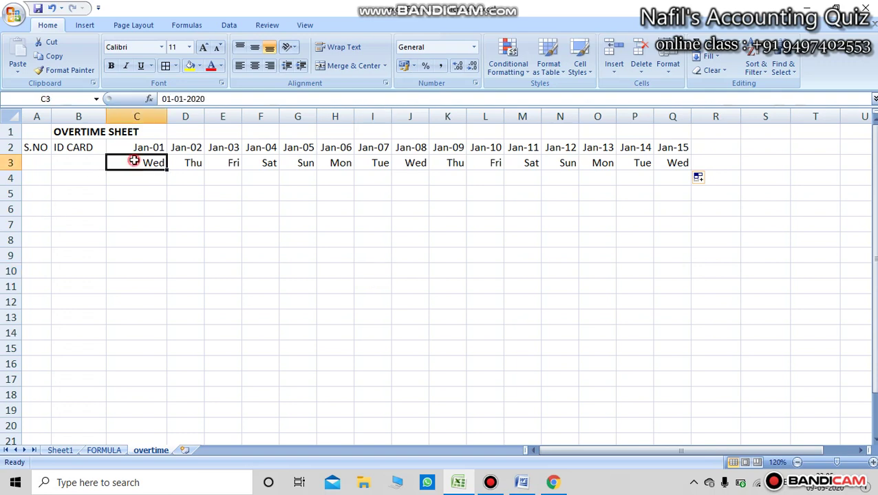
Check the weekdays against January 2020 in the Windows taskbar calendar.
{"action": "left_click", "coordinate": [829, 486]}
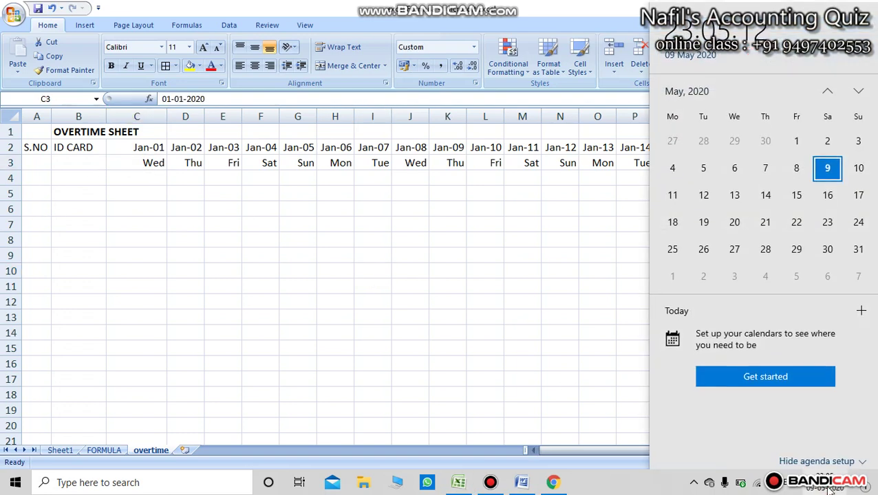
{"action": "left_click", "coordinate": [827, 89]}
{"action": "left_click", "coordinate": [826, 90]}
{"action": "left_click", "coordinate": [827, 89]}
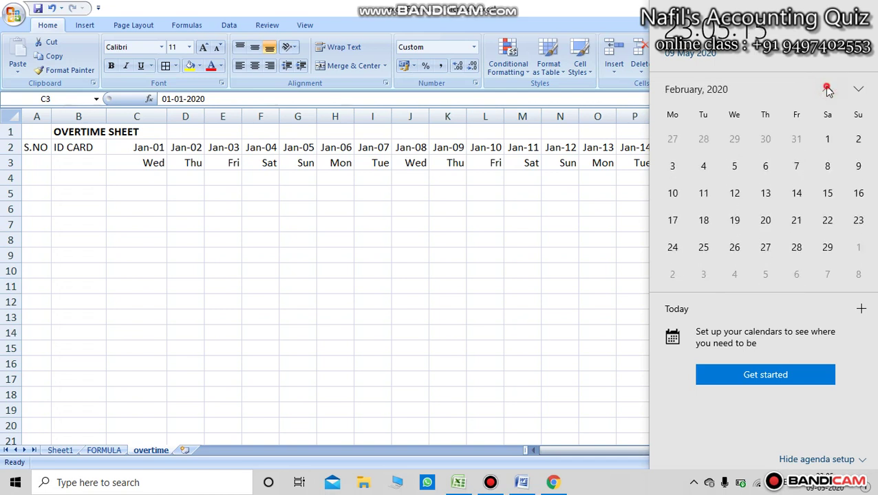
{"action": "left_click", "coordinate": [827, 89]}
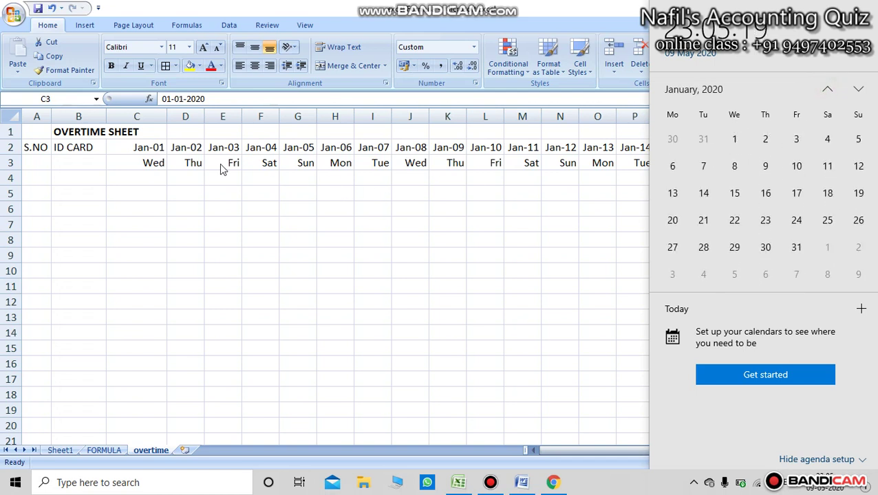
{"action": "left_click", "coordinate": [432, 322]}
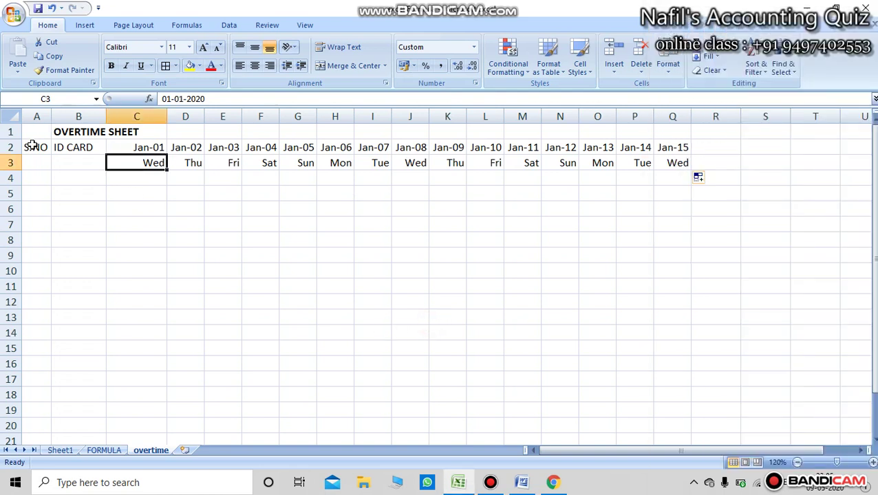
Merge A2:A3 and centre the S.NO heading vertically.
{"action": "left_click", "coordinate": [313, 269]}
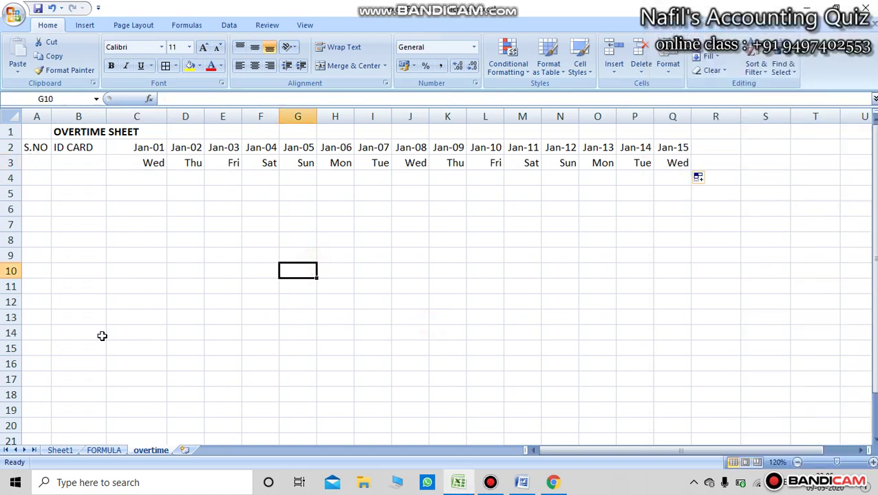
{"action": "left_click", "coordinate": [86, 292]}
{"action": "left_click_drag", "start_coordinate": [40, 146], "coordinate": [39, 160]}
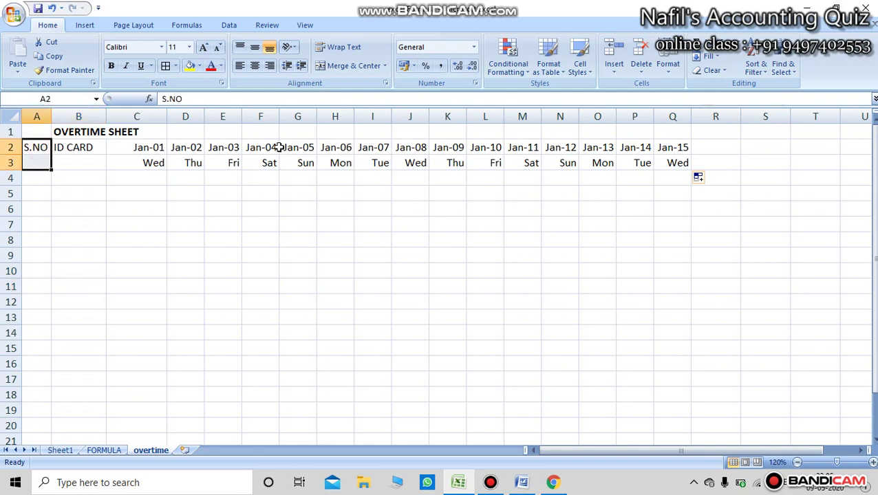
{"action": "left_click", "coordinate": [341, 66]}
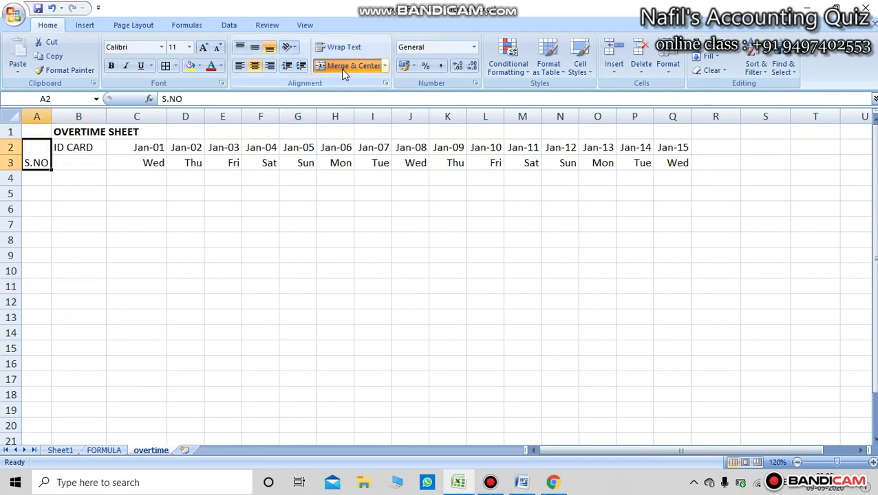
{"action": "left_click", "coordinate": [251, 47]}
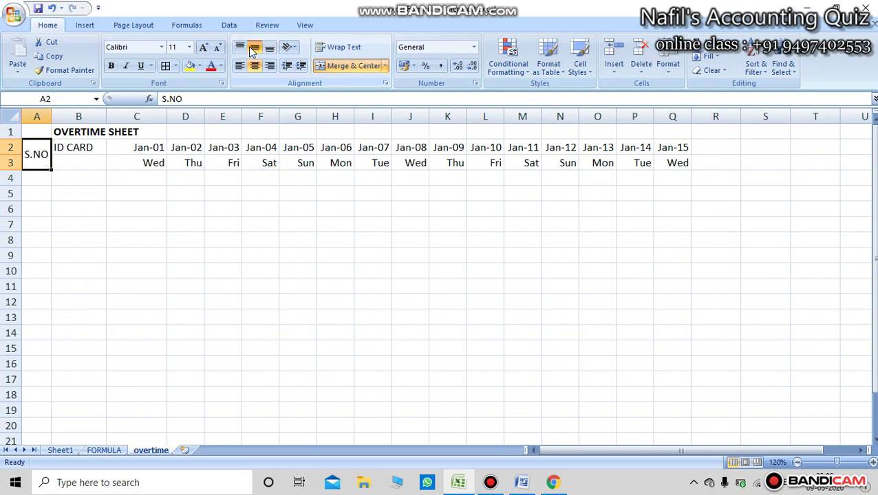
{"action": "left_click", "coordinate": [236, 238]}
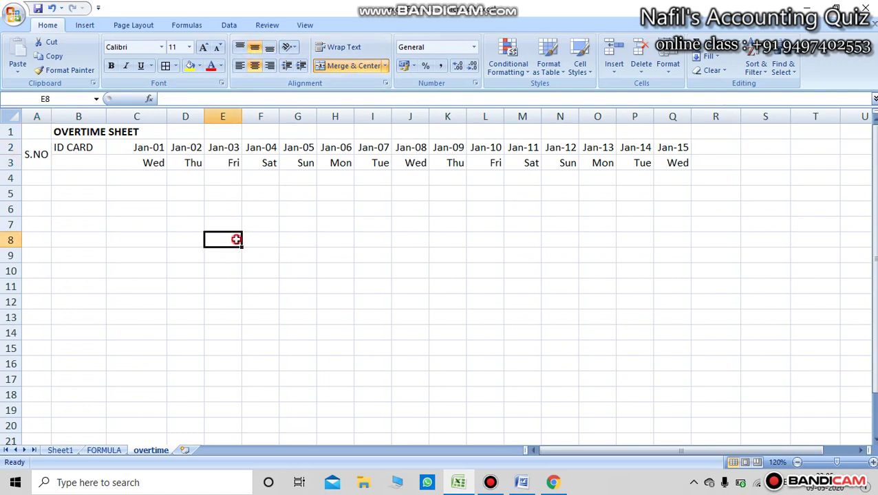
Copy the merged S.NO format onto B2:B3 with Format Painter so ID CARD matches.
{"action": "left_click", "coordinate": [38, 158]}
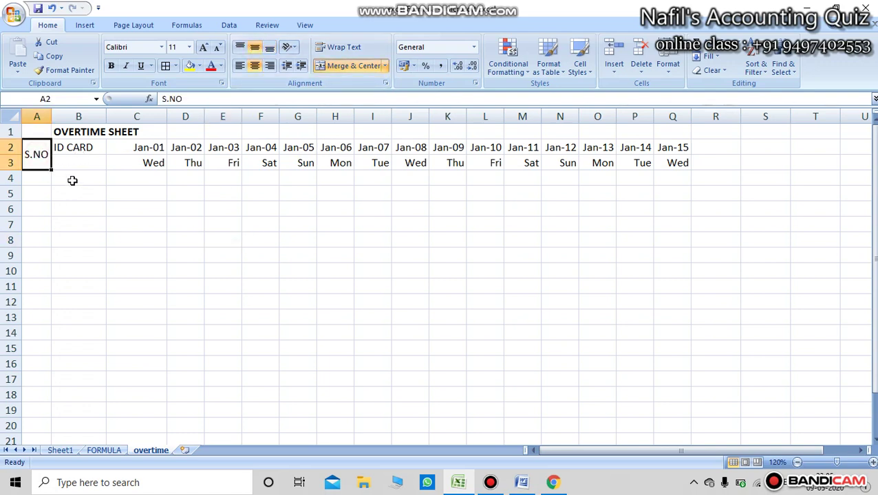
{"action": "left_click", "coordinate": [66, 70]}
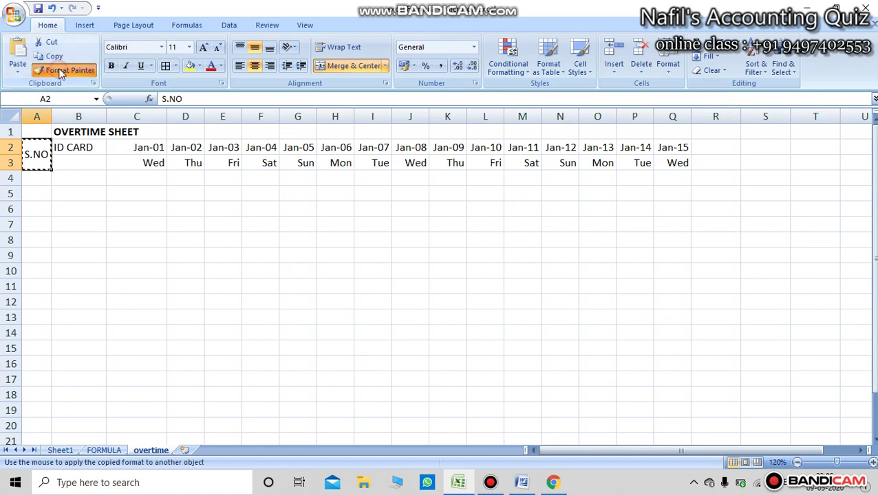
{"action": "left_click", "coordinate": [78, 149]}
{"action": "left_click_drag", "start_coordinate": [78, 149], "coordinate": [83, 163]}
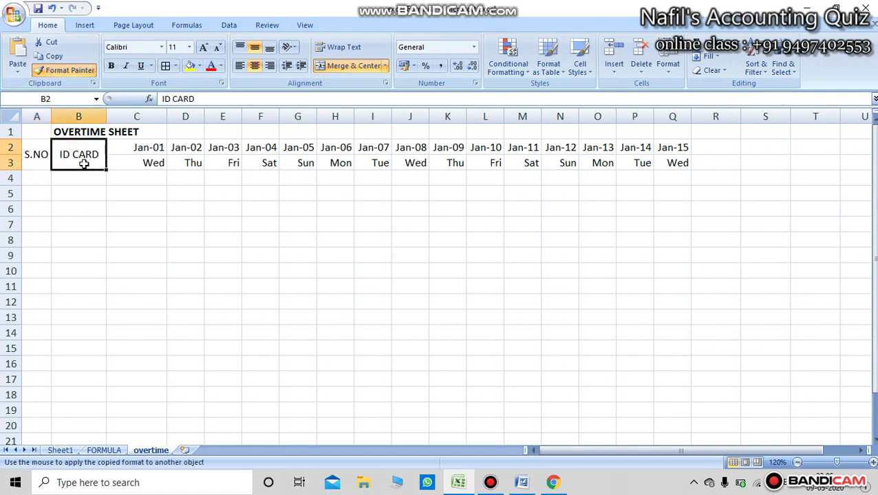
{"action": "left_click", "coordinate": [239, 227]}
{"action": "left_click", "coordinate": [36, 155]}
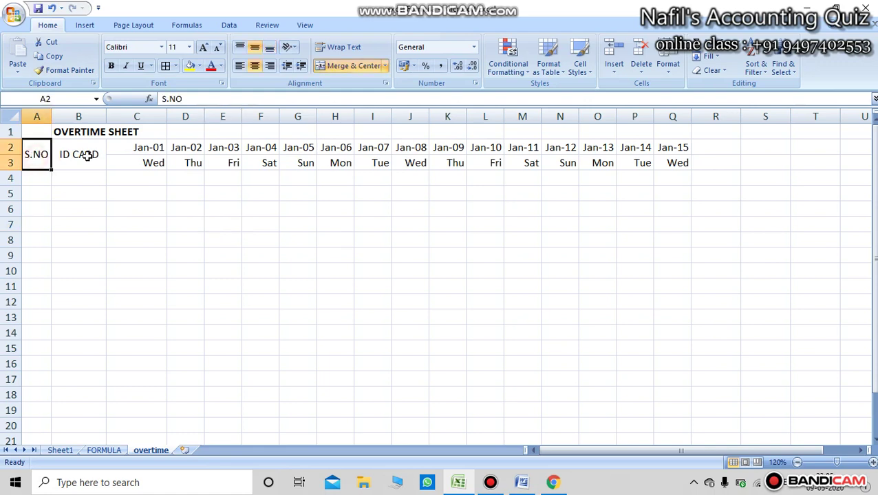
{"action": "left_click", "coordinate": [86, 155]}
{"action": "left_click_drag", "start_coordinate": [29, 154], "coordinate": [664, 342]}
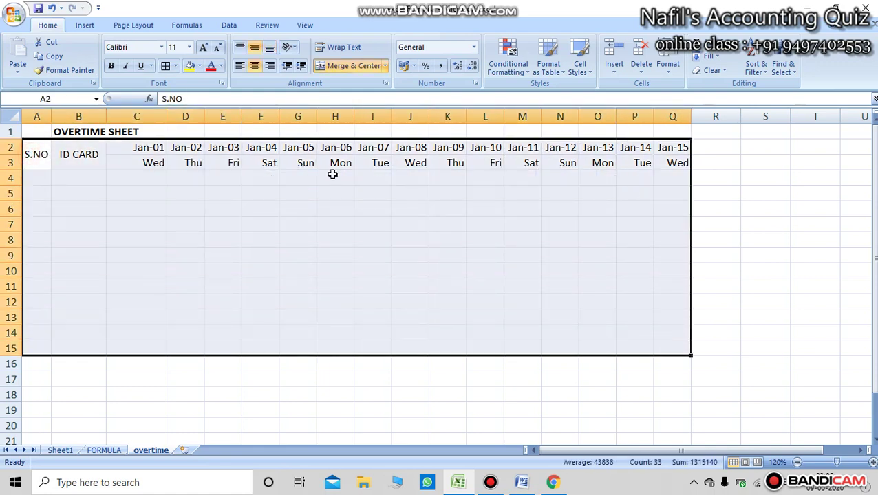
Apply All Borders to A2:Q15 and bold the header rows A2:Q3.
{"action": "left_click", "coordinate": [165, 66]}
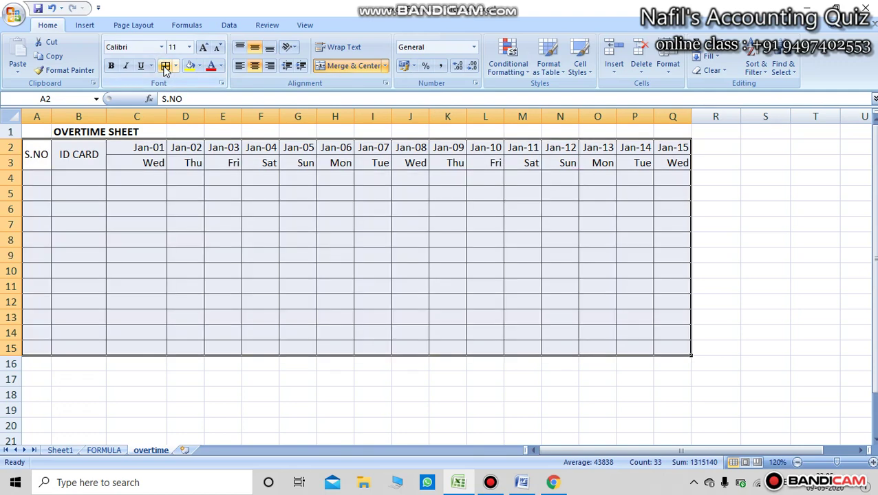
{"action": "left_click", "coordinate": [218, 258]}
{"action": "left_click_drag", "start_coordinate": [33, 151], "coordinate": [670, 158]}
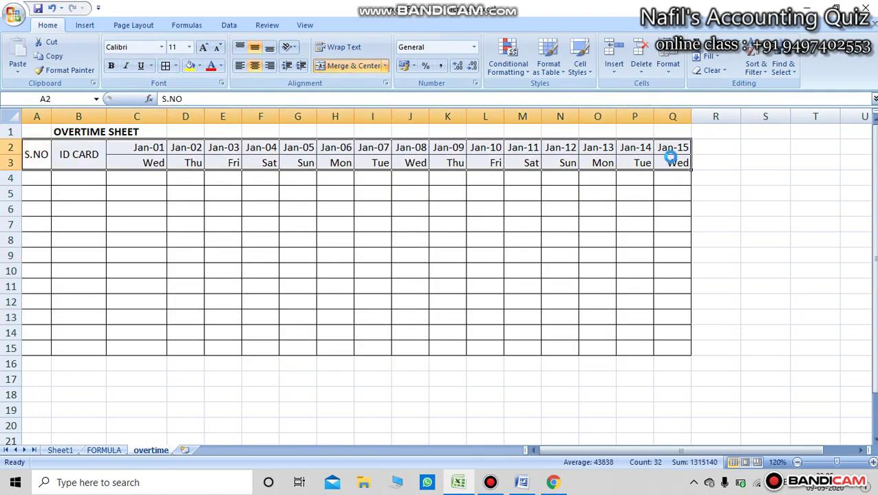
{"action": "key", "text": "ctrl+b"}
{"action": "left_click", "coordinate": [186, 274]}
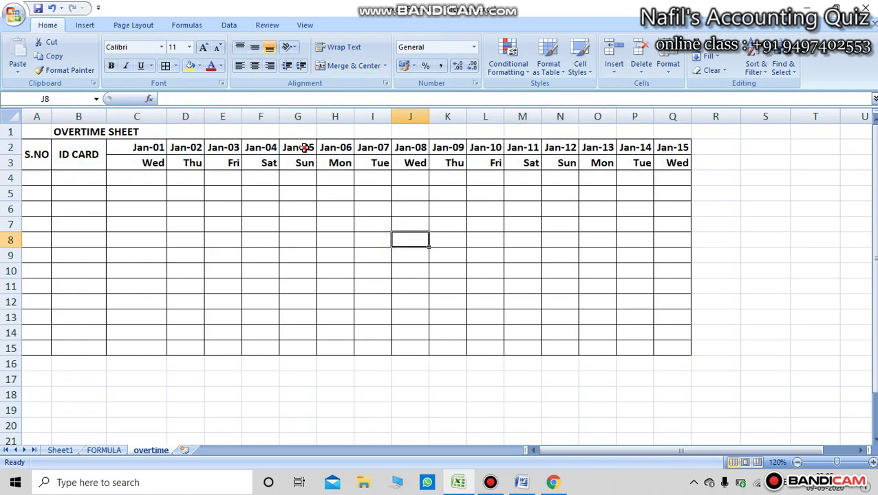
Fill the Sunday headers Jan-05 and Jan-12 (G2:G3, N2:N3) yellow.
{"action": "left_click_drag", "start_coordinate": [304, 148], "coordinate": [304, 164]}
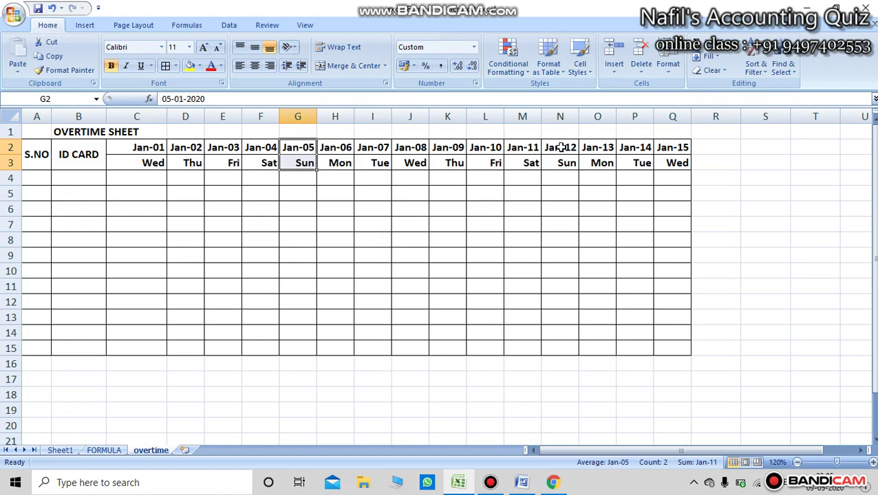
{"action": "left_click_drag", "start_coordinate": [559, 147], "coordinate": [563, 161]}
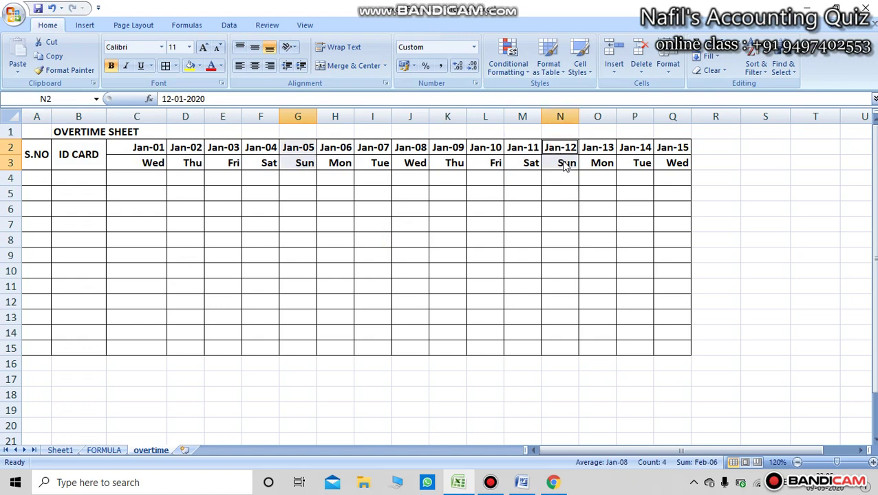
{"action": "left_click", "coordinate": [188, 66]}
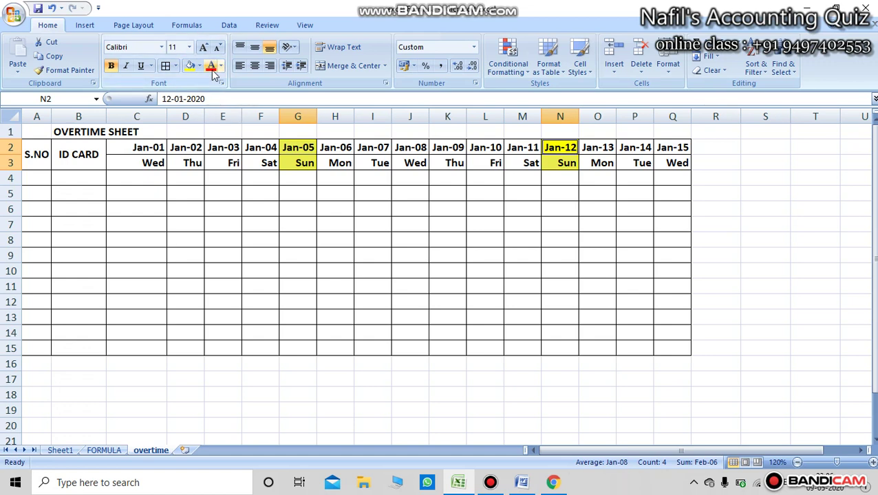
{"action": "left_click", "coordinate": [346, 274]}
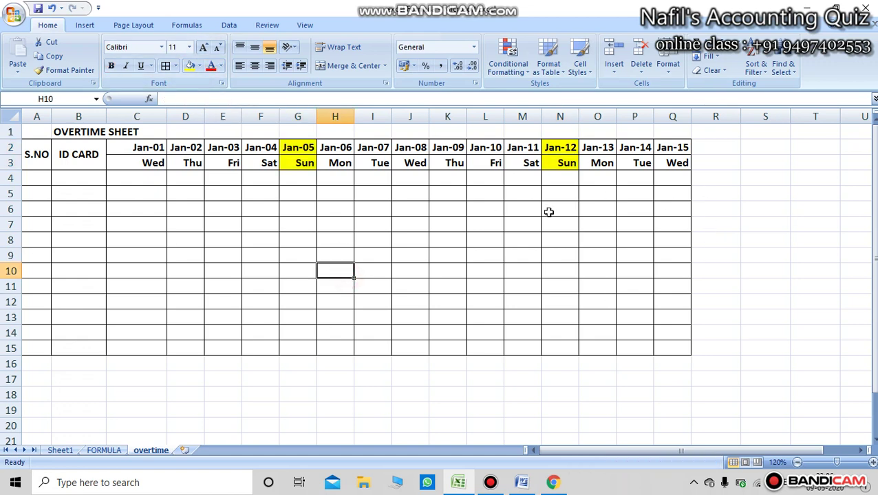
Enter serial numbers 1 and 2 in A4:A5 and fill them down the S.NO column.
{"action": "left_click", "coordinate": [40, 180]}
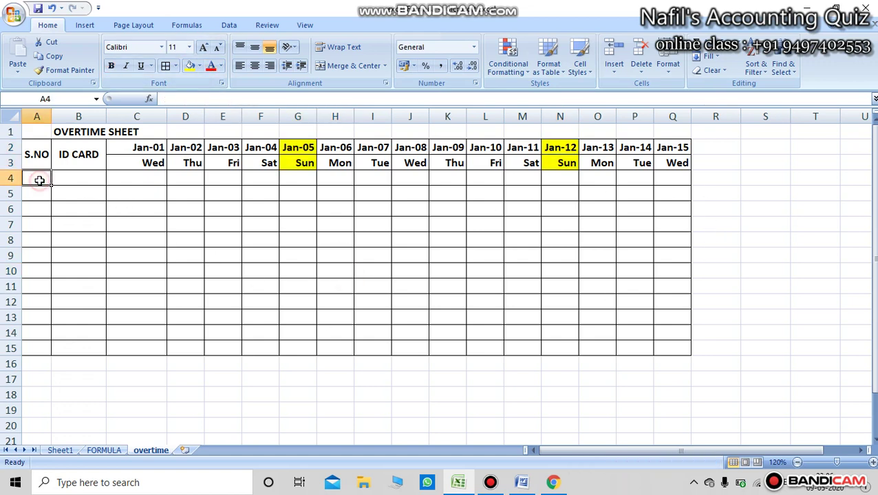
{"action": "type", "text": "1"}
{"action": "key", "text": "Return"}
{"action": "type", "text": "2"}
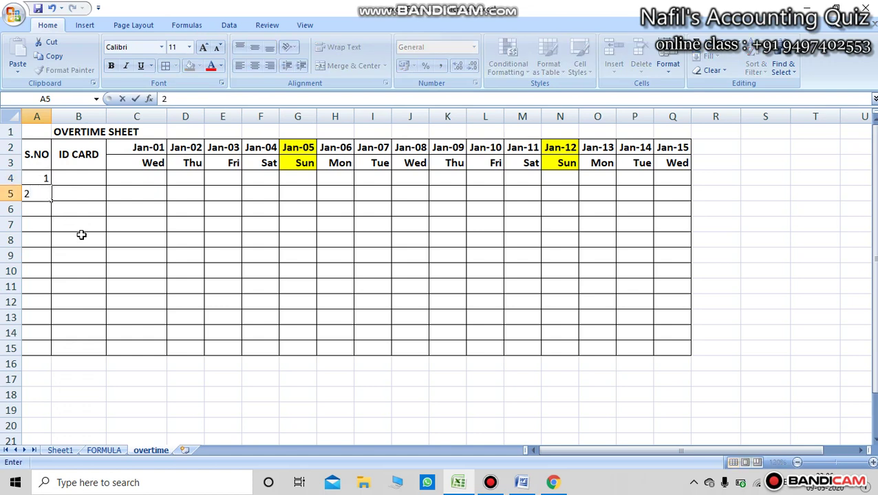
{"action": "left_click", "coordinate": [80, 235]}
{"action": "left_click_drag", "start_coordinate": [41, 180], "coordinate": [61, 309]}
{"action": "left_click", "coordinate": [145, 316]}
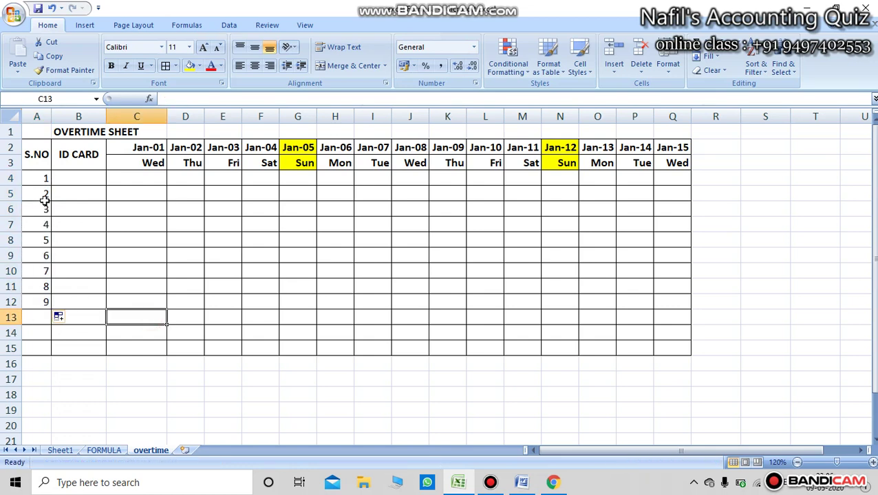
Enter IDs 1001 and 1002 in B4:B5, then extend serials to 10 and IDs to 1010.
{"action": "left_click", "coordinate": [78, 179]}
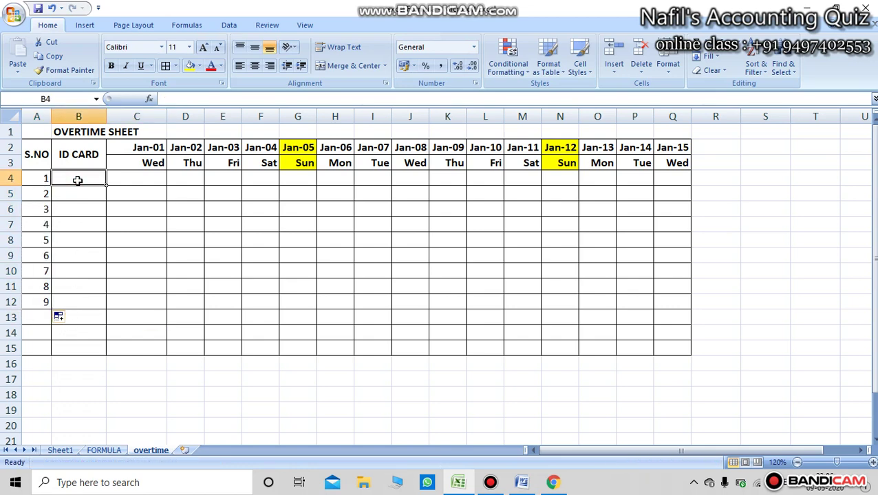
{"action": "type", "text": "1001"}
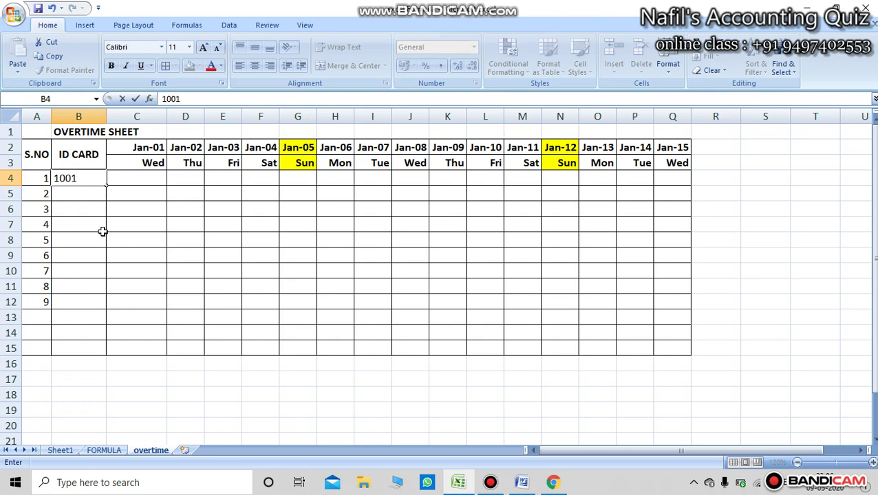
{"action": "left_click", "coordinate": [102, 238]}
{"action": "left_click", "coordinate": [88, 194]}
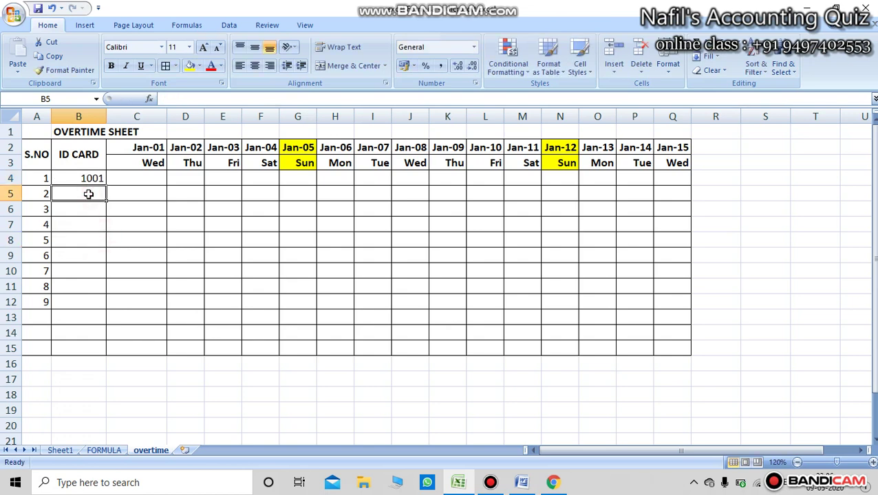
{"action": "type", "text": "1002"}
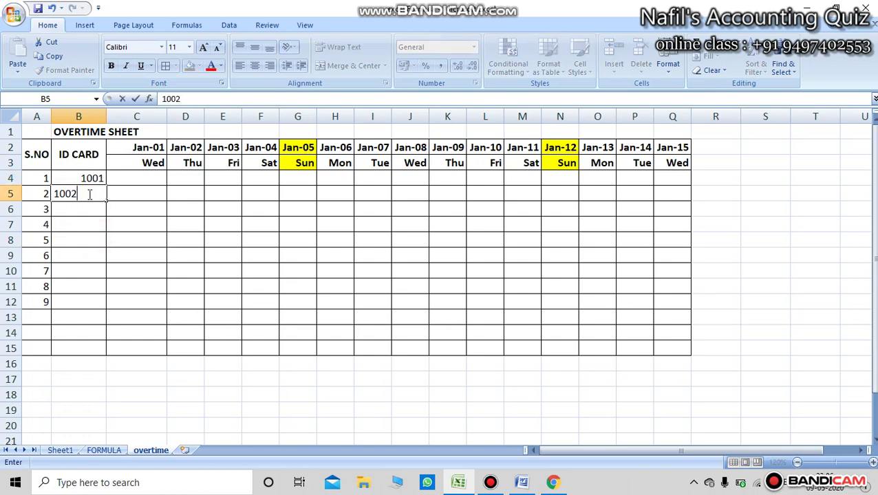
{"action": "left_click", "coordinate": [193, 233]}
{"action": "left_click_drag", "start_coordinate": [96, 178], "coordinate": [98, 194]}
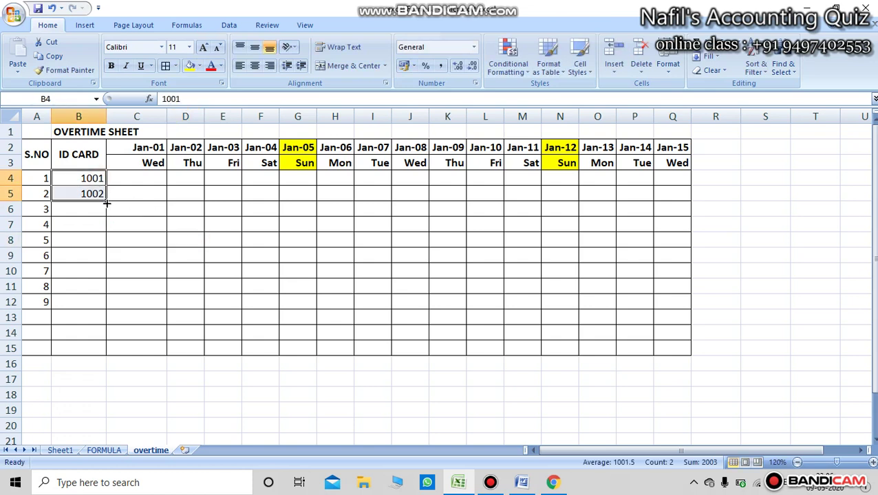
{"action": "double_click", "coordinate": [106, 203]}
{"action": "left_click", "coordinate": [184, 347]}
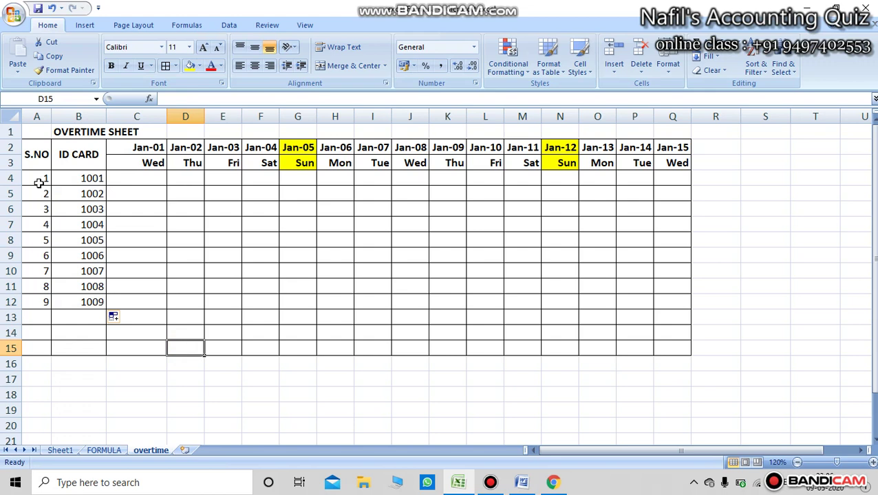
{"action": "left_click_drag", "start_coordinate": [37, 178], "coordinate": [52, 323]}
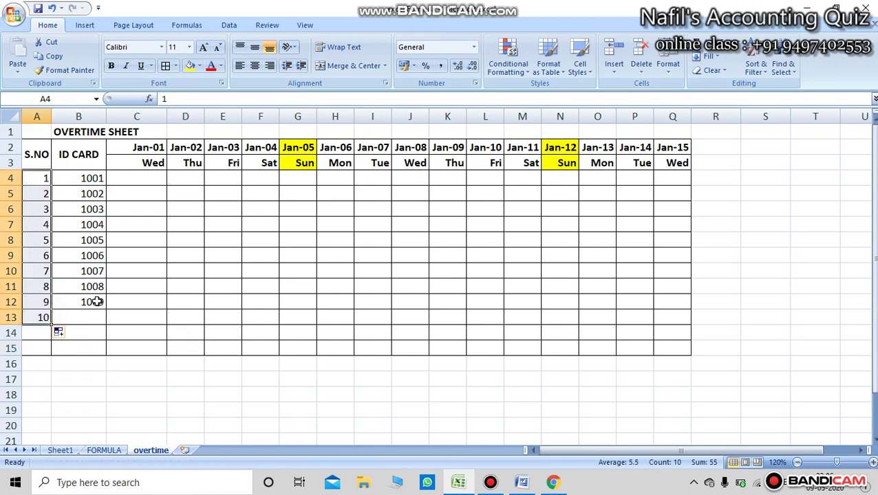
{"action": "left_click_drag", "start_coordinate": [99, 285], "coordinate": [103, 322]}
{"action": "left_click", "coordinate": [156, 321]}
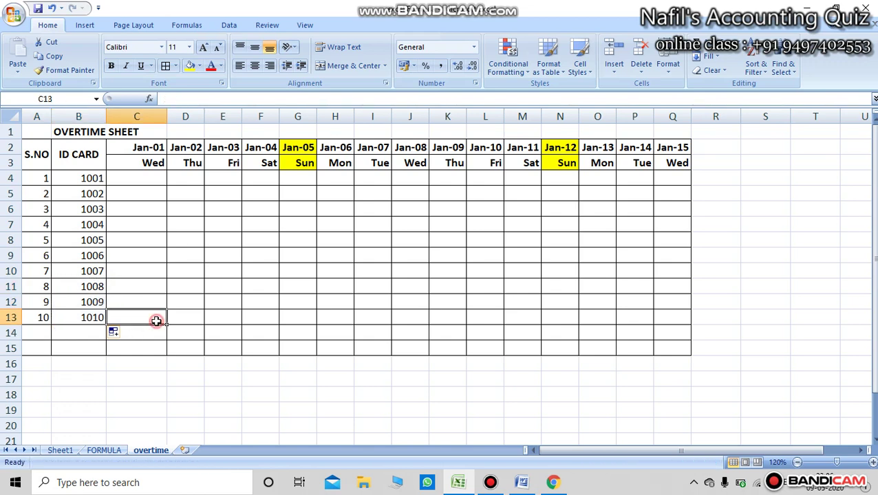
Enter 2 overtime hours in C4 for employee ID 1001 under Jan-01.
{"action": "left_click", "coordinate": [141, 178]}
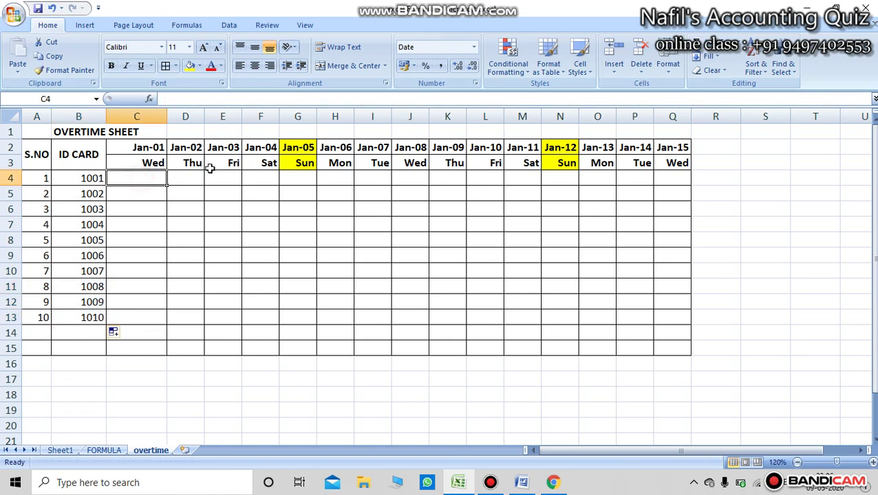
{"action": "left_click", "coordinate": [152, 258]}
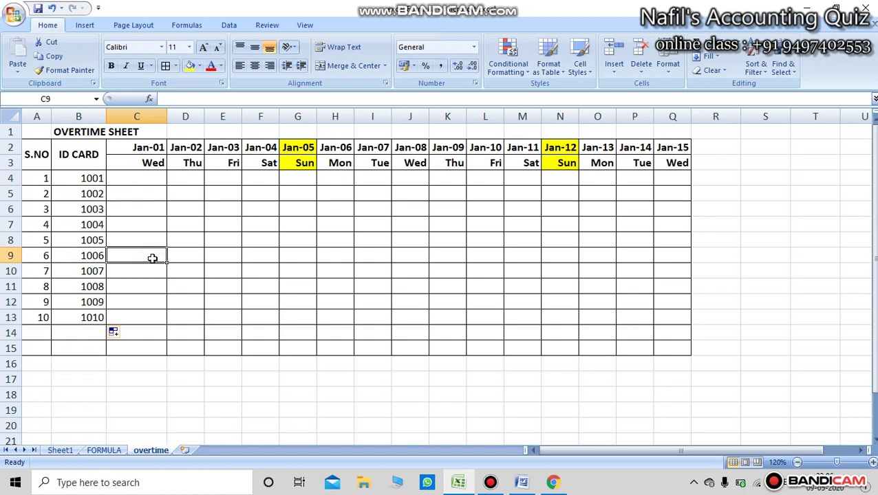
{"action": "left_click", "coordinate": [146, 179]}
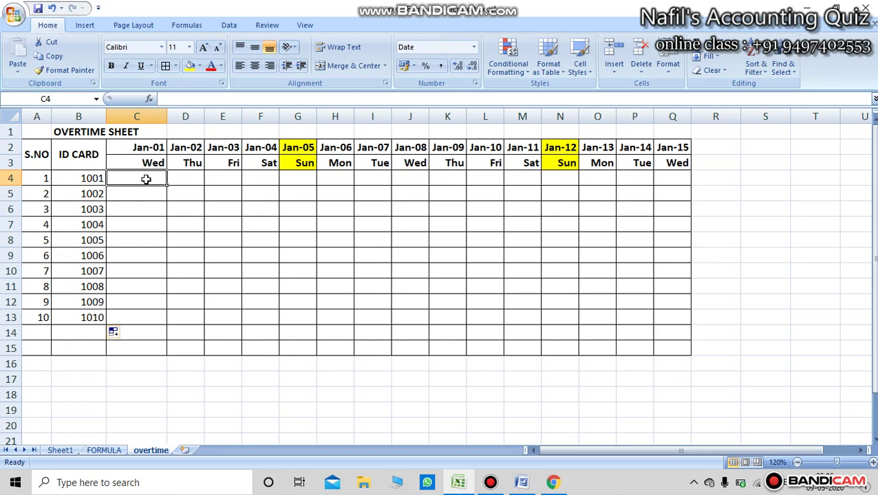
{"action": "left_click", "coordinate": [153, 238]}
{"action": "left_click", "coordinate": [99, 178]}
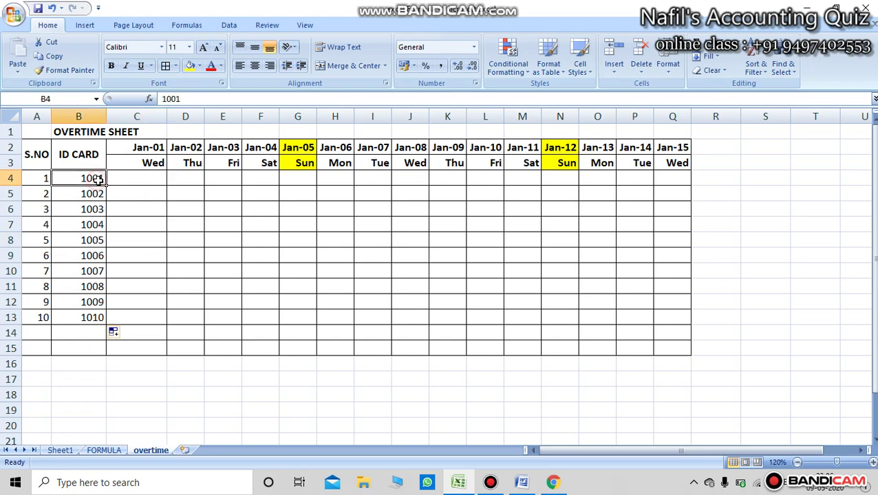
{"action": "left_click", "coordinate": [91, 208]}
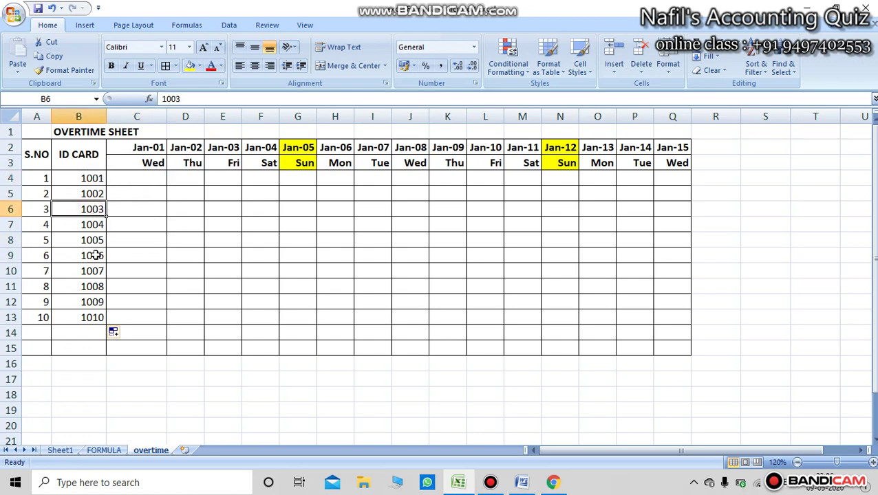
{"action": "left_click", "coordinate": [95, 240]}
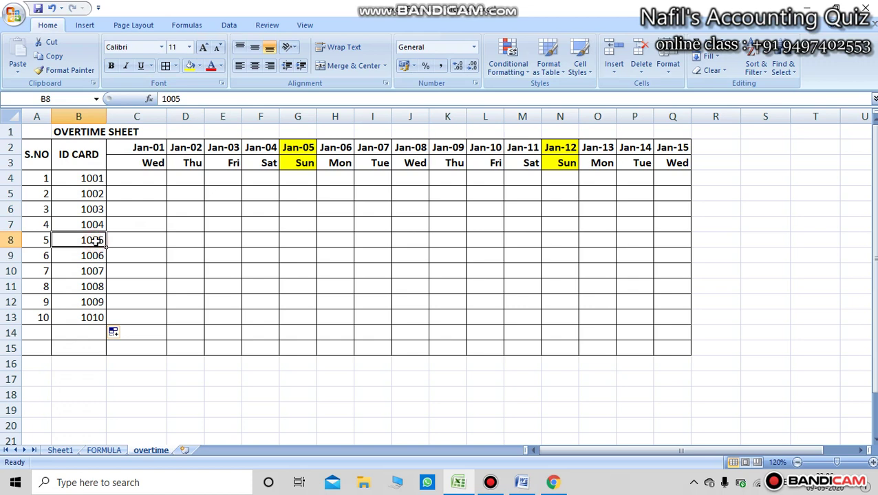
{"action": "left_click", "coordinate": [143, 177]}
{"action": "left_click", "coordinate": [132, 196]}
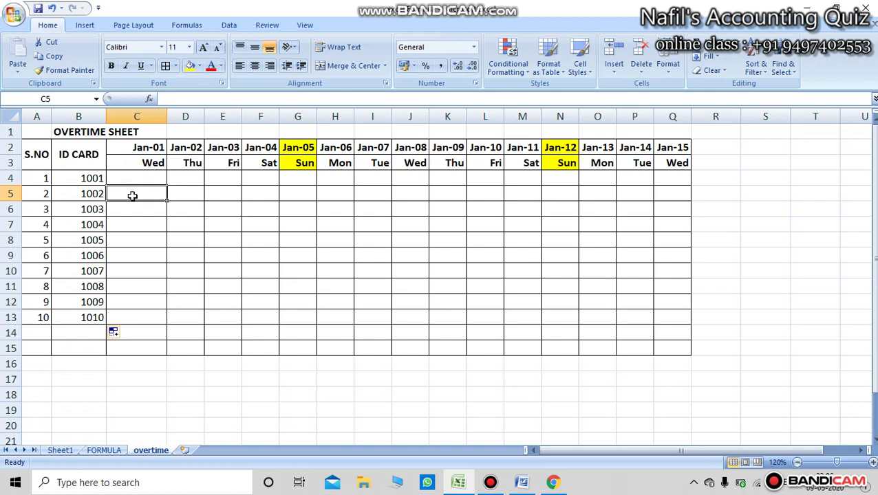
{"action": "left_click", "coordinate": [133, 179]}
{"action": "type", "text": "2"}
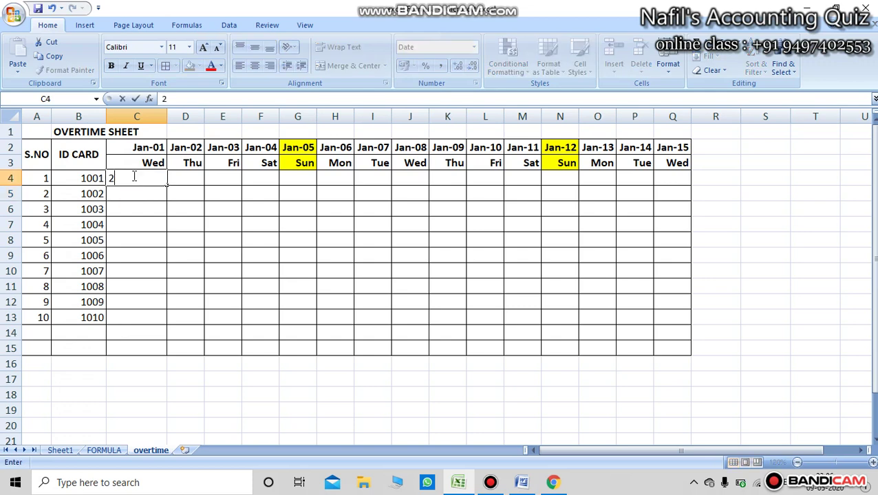
{"action": "key", "text": "Tab"}
{"action": "left_click", "coordinate": [160, 255]}
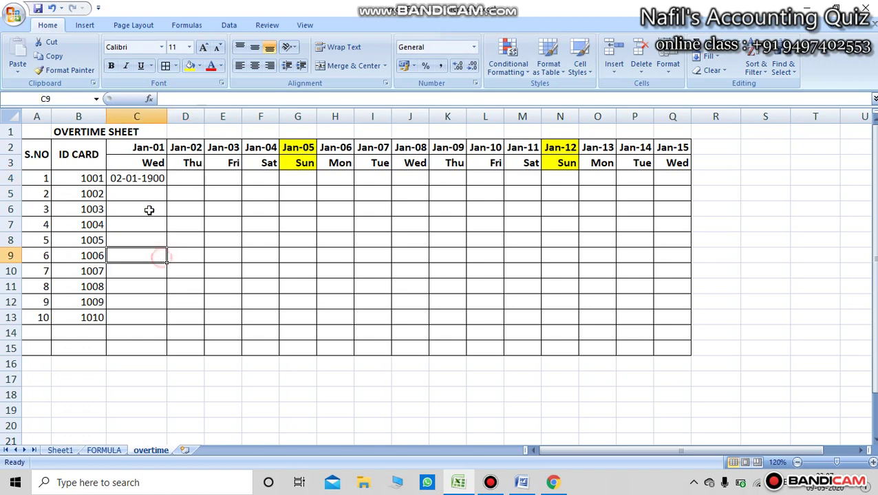
Set C4's number format to General so it shows 2 instead of 02-01-1900.
{"action": "left_click", "coordinate": [146, 178]}
{"action": "left_click", "coordinate": [473, 47]}
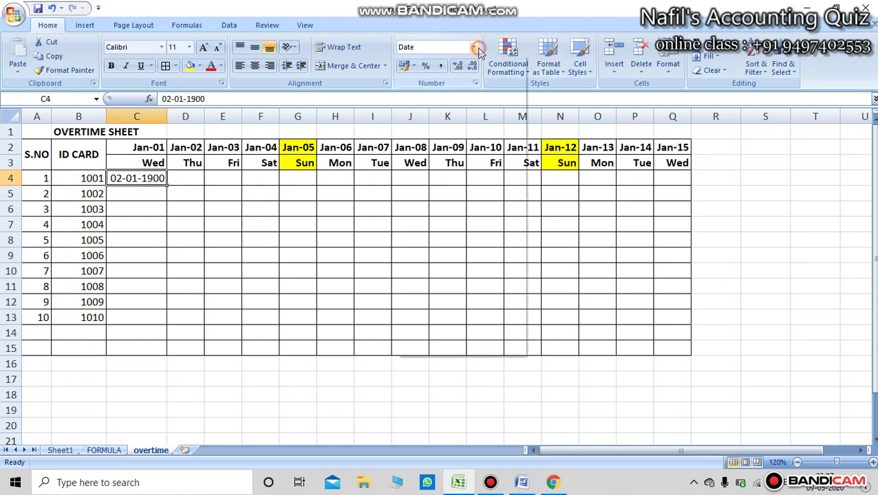
{"action": "left_click", "coordinate": [465, 71]}
{"action": "left_click", "coordinate": [329, 223]}
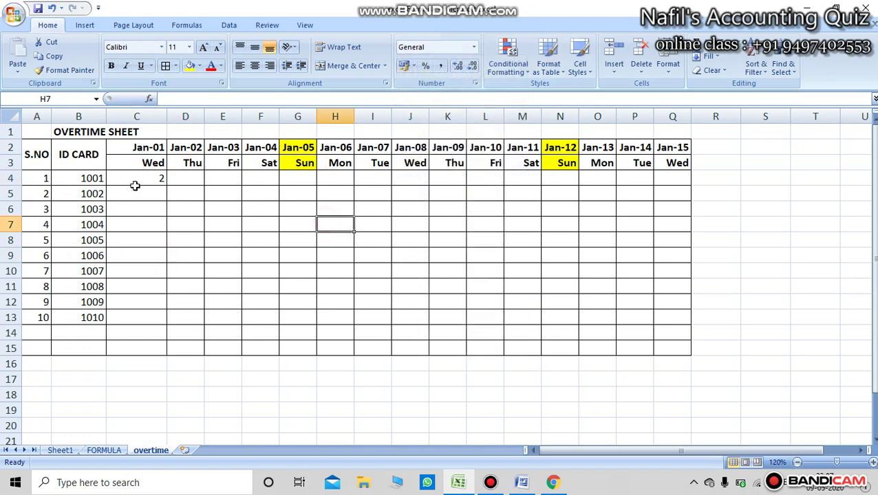
{"action": "left_click", "coordinate": [136, 176]}
Fill 2 hours across every day in row 4, C4 through Q4.
{"action": "left_click_drag", "start_coordinate": [136, 176], "coordinate": [664, 177]}
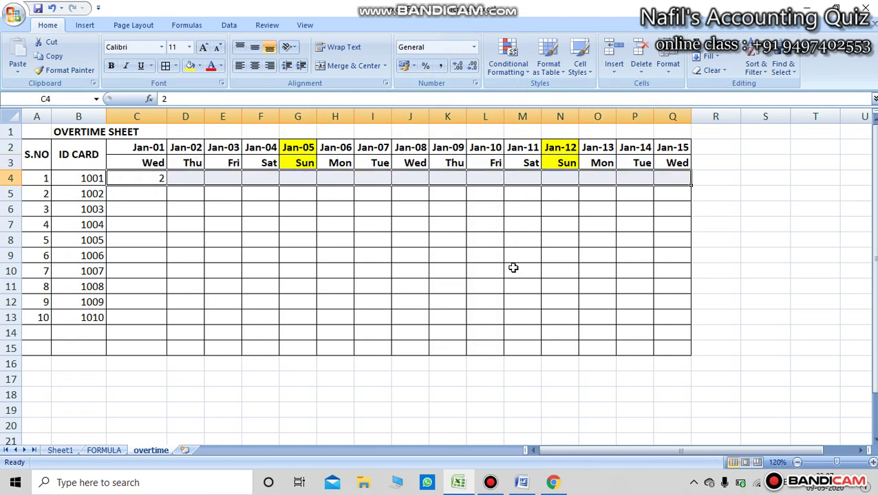
{"action": "left_click", "coordinate": [372, 292]}
{"action": "left_click_drag", "start_coordinate": [156, 180], "coordinate": [661, 175]}
{"action": "key", "text": "ctrl+r"}
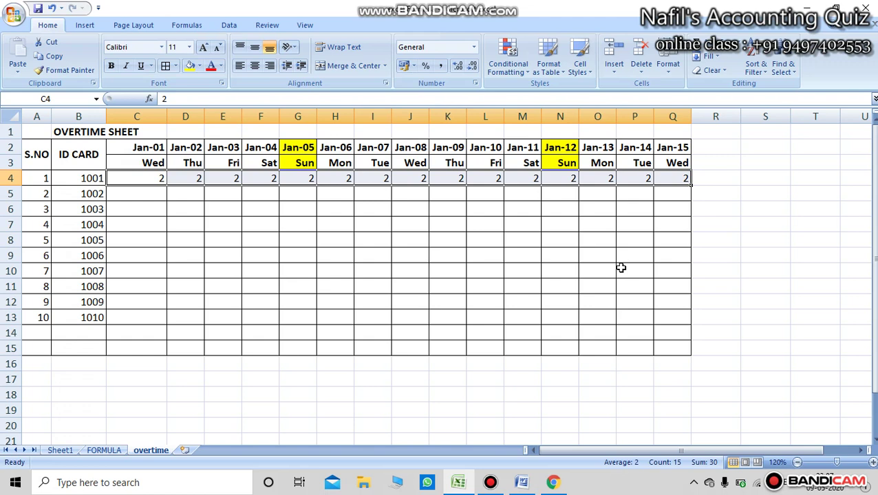
{"action": "left_click", "coordinate": [620, 267]}
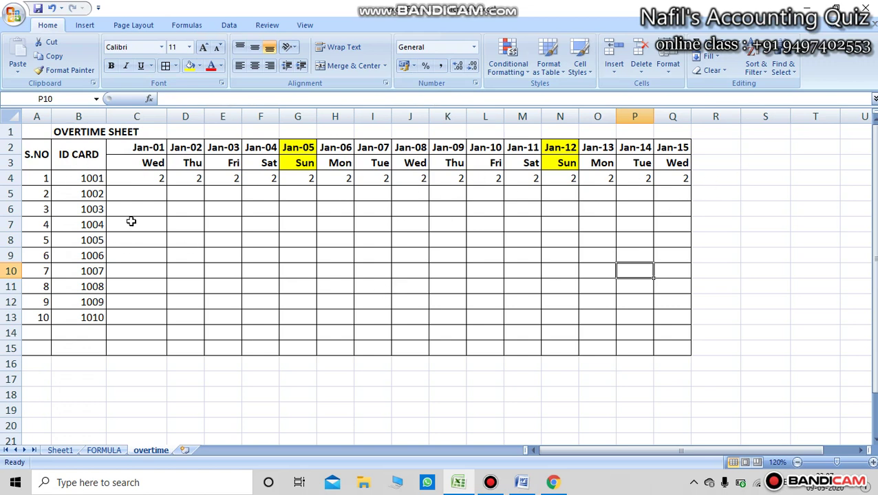
Enter 3 in C5 and fill it across row 5 to Q5.
{"action": "left_click", "coordinate": [151, 197]}
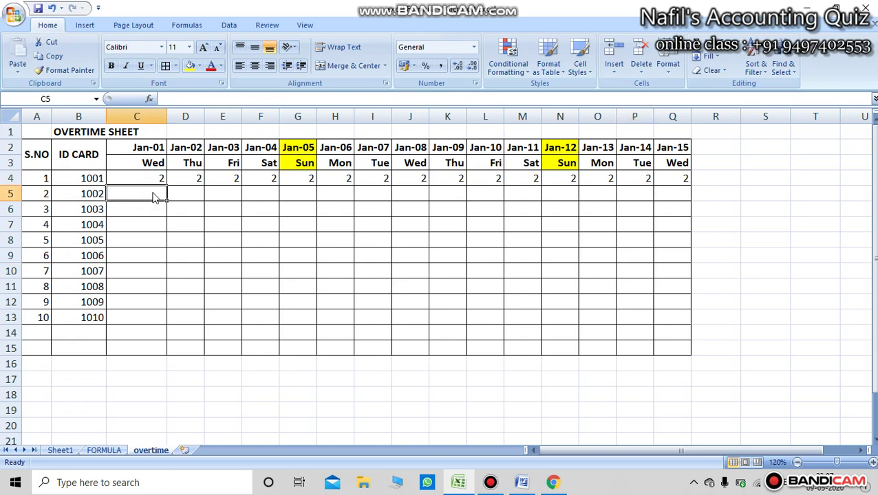
{"action": "type", "text": "3"}
{"action": "left_click_drag", "start_coordinate": [156, 198], "coordinate": [666, 195]}
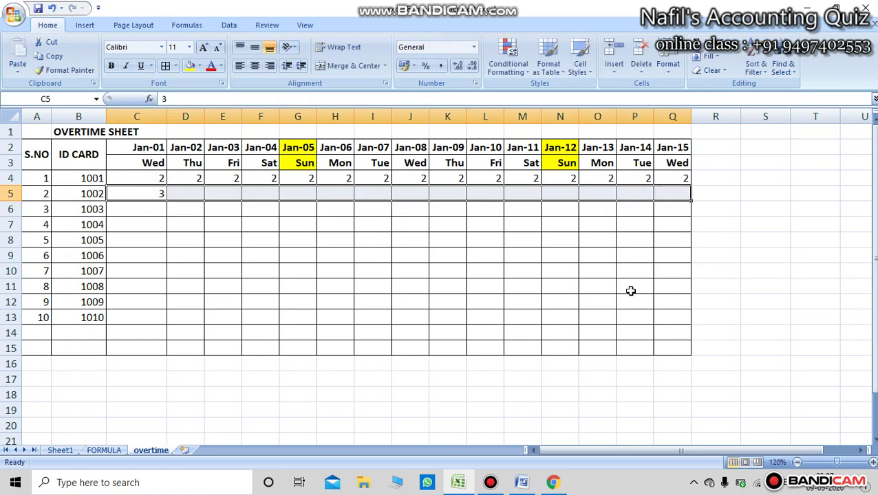
{"action": "key", "text": "ctrl+r"}
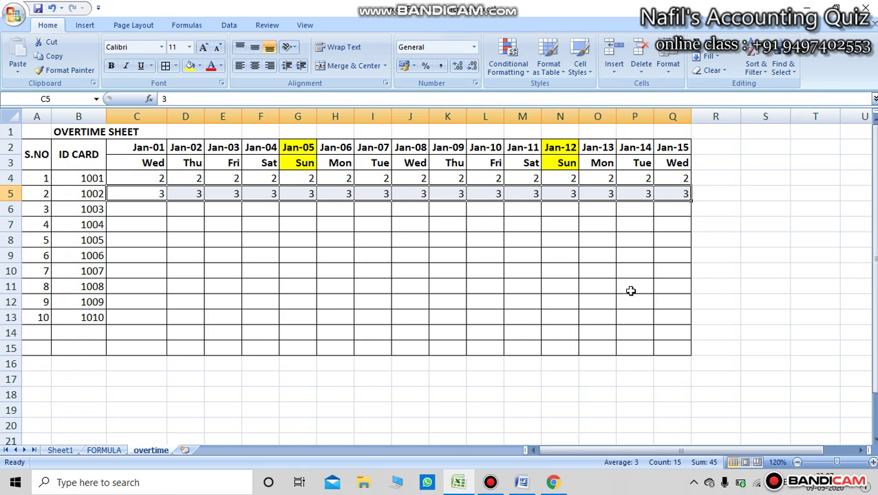
{"action": "left_click", "coordinate": [630, 291]}
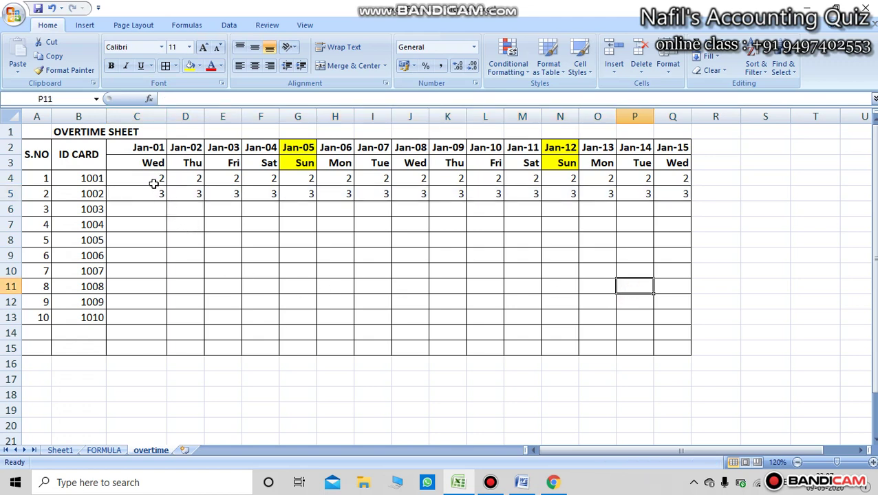
Try filling C4 down into C5, then undo so C5 stays 3.
{"action": "left_click", "coordinate": [150, 206]}
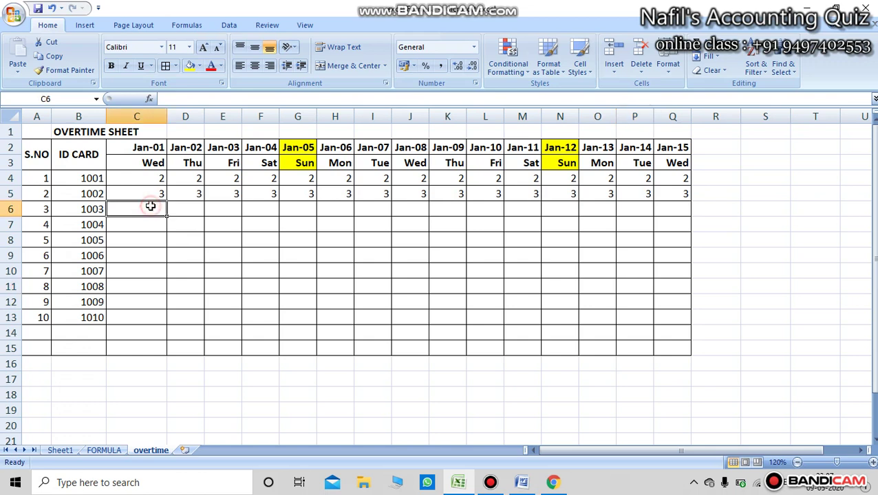
{"action": "left_click_drag", "start_coordinate": [159, 182], "coordinate": [669, 200]}
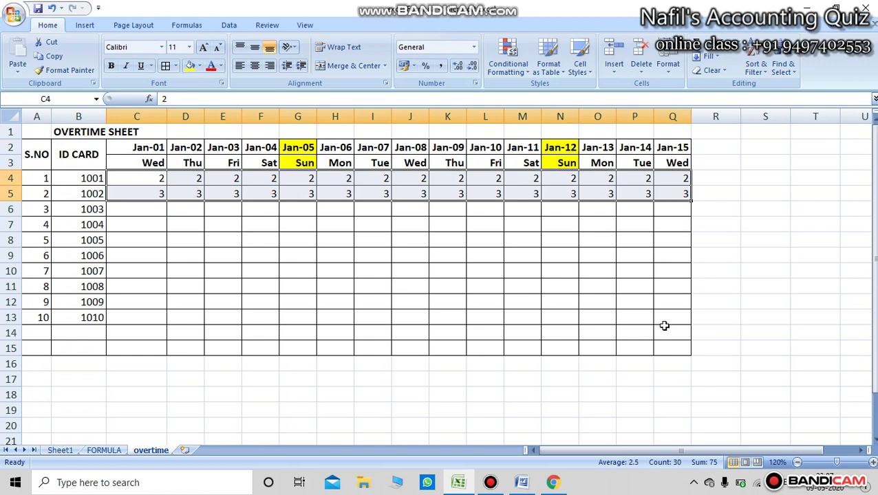
{"action": "left_click", "coordinate": [310, 281]}
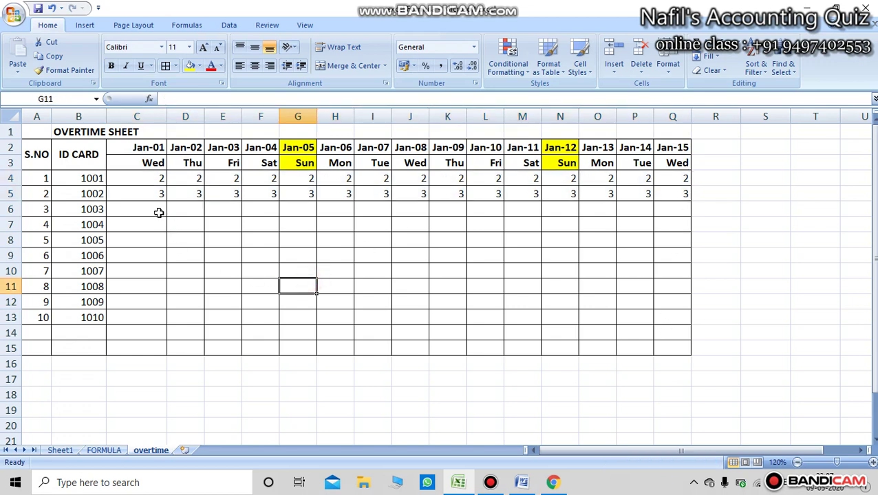
{"action": "left_click_drag", "start_coordinate": [156, 179], "coordinate": [151, 194]}
{"action": "left_click", "coordinate": [153, 255]}
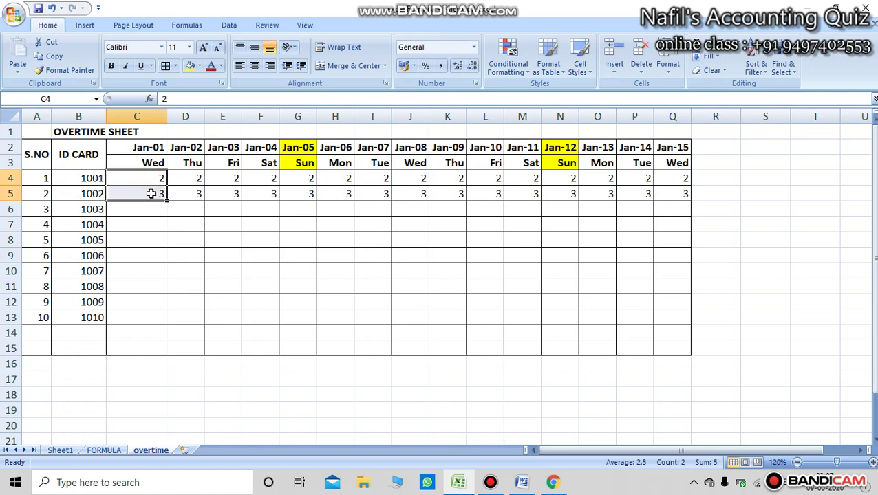
{"action": "key", "text": "ctrl+d"}
{"action": "key", "text": "ctrl+z"}
{"action": "left_click", "coordinate": [185, 225]}
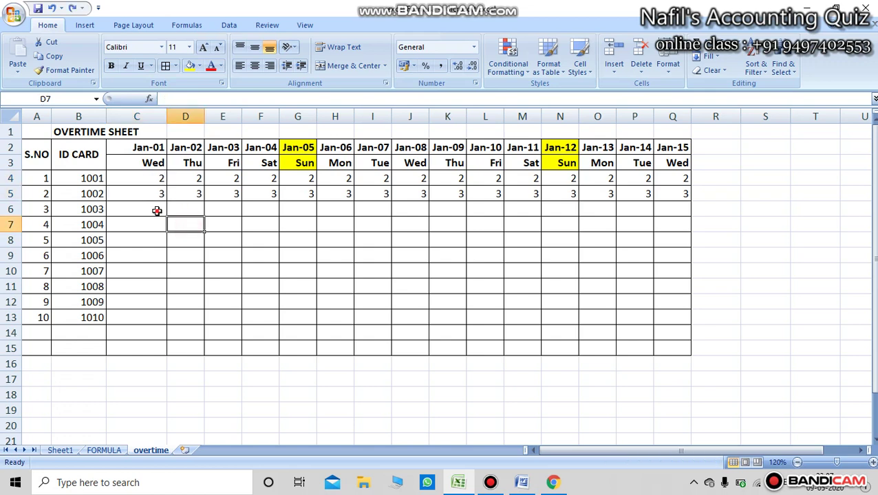
Enter 2 in C6 and fill it across row 6 to Q6.
{"action": "left_click", "coordinate": [157, 212]}
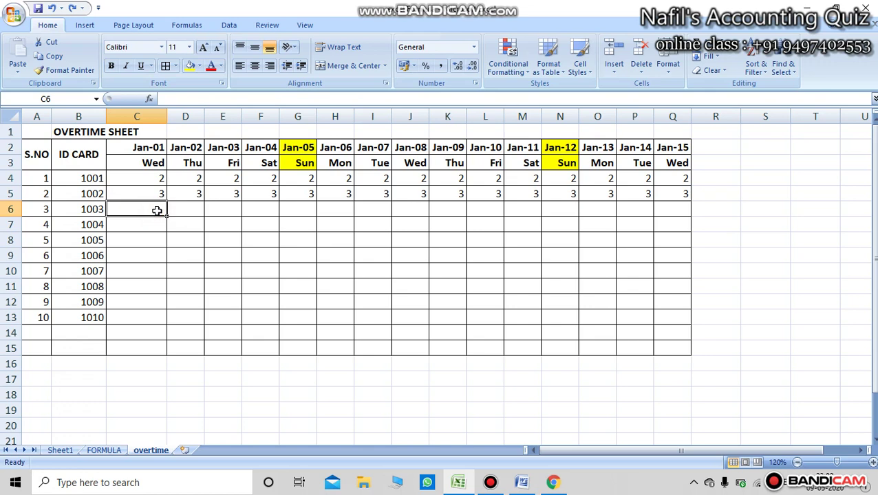
{"action": "type", "text": "2"}
{"action": "key", "text": "Tab"}
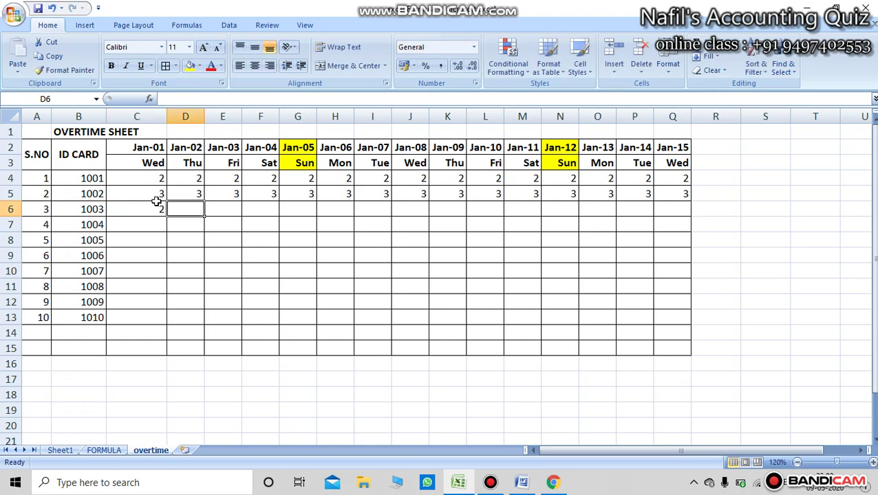
{"action": "left_click", "coordinate": [154, 239]}
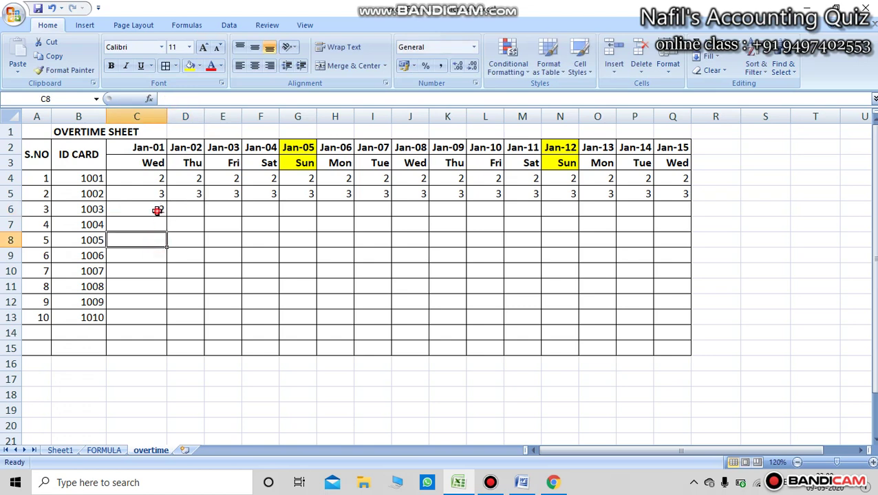
{"action": "left_click", "coordinate": [158, 211]}
{"action": "left_click_drag", "start_coordinate": [158, 211], "coordinate": [667, 219]}
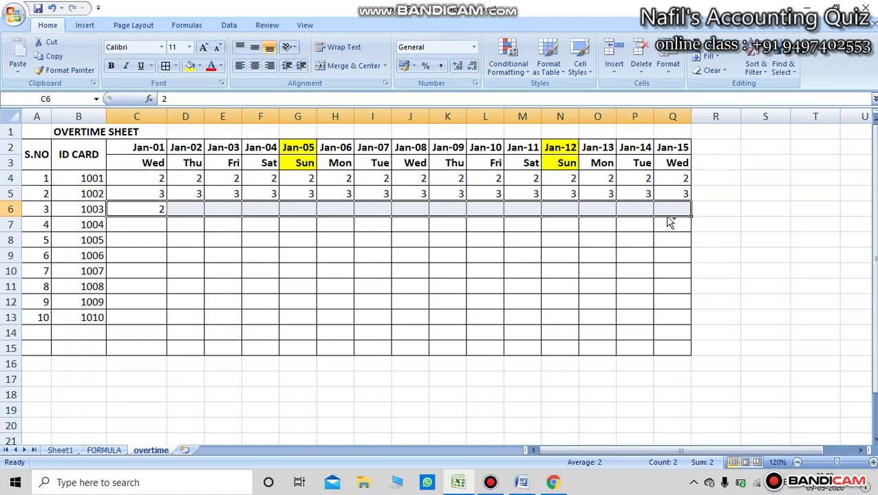
{"action": "key", "text": "ctrl+r"}
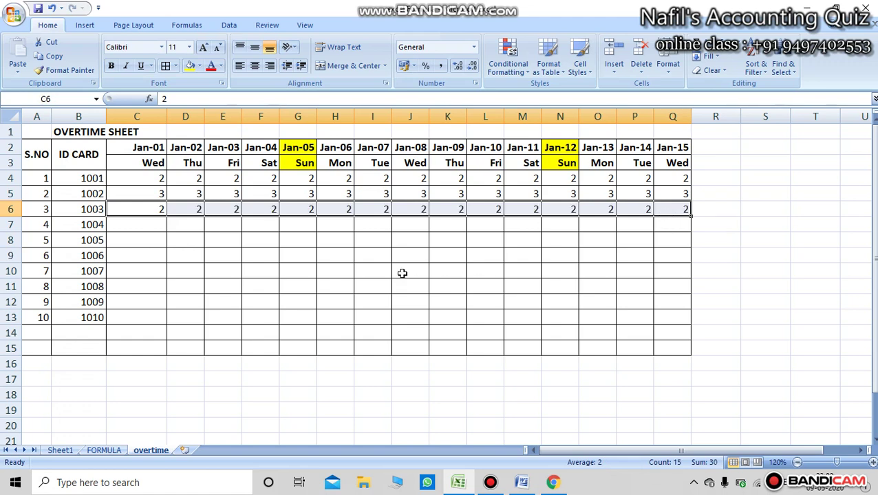
{"action": "left_click", "coordinate": [375, 285]}
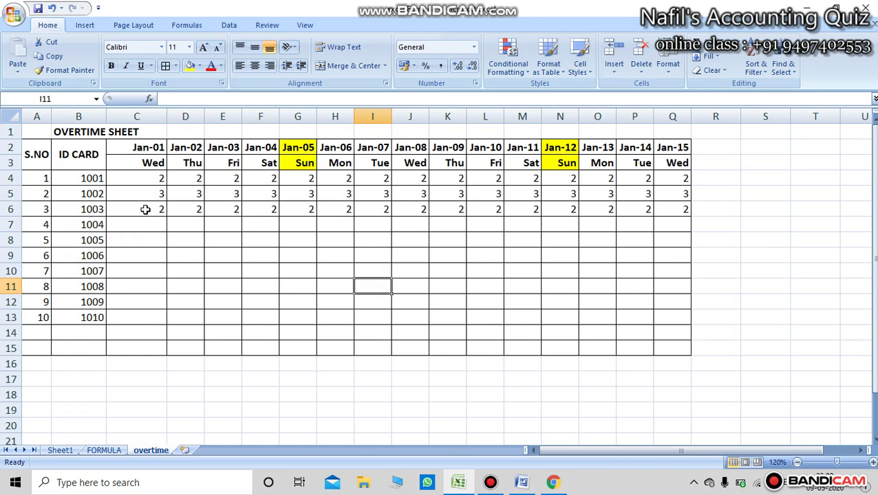
Fill 2 down C6:C13, then down into D6:Q13 for the remaining employees.
{"action": "left_click", "coordinate": [134, 193]}
{"action": "left_click_drag", "start_coordinate": [154, 211], "coordinate": [149, 321]}
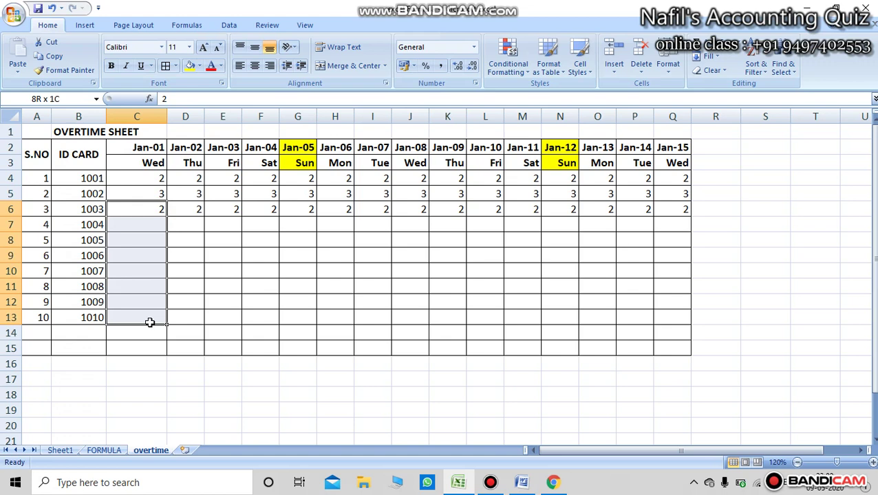
{"action": "left_click_drag", "start_coordinate": [149, 322], "coordinate": [151, 324]}
{"action": "key", "text": "ctrl+d"}
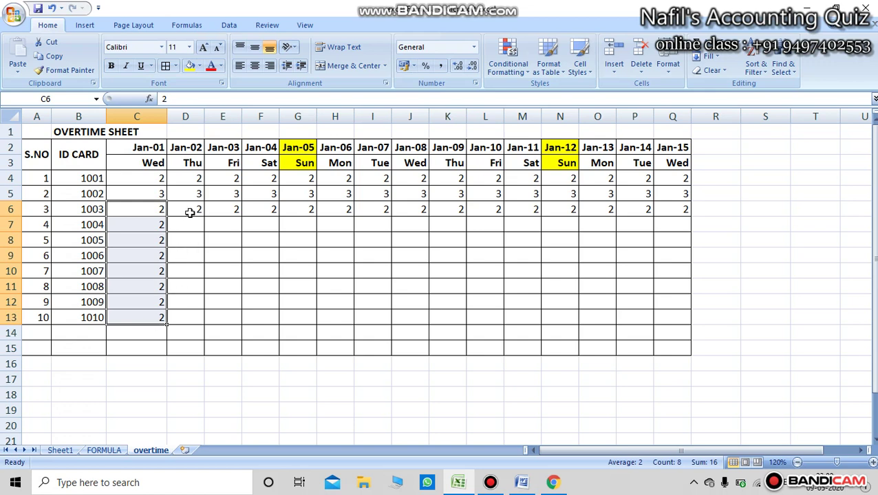
{"action": "left_click_drag", "start_coordinate": [190, 212], "coordinate": [666, 314]}
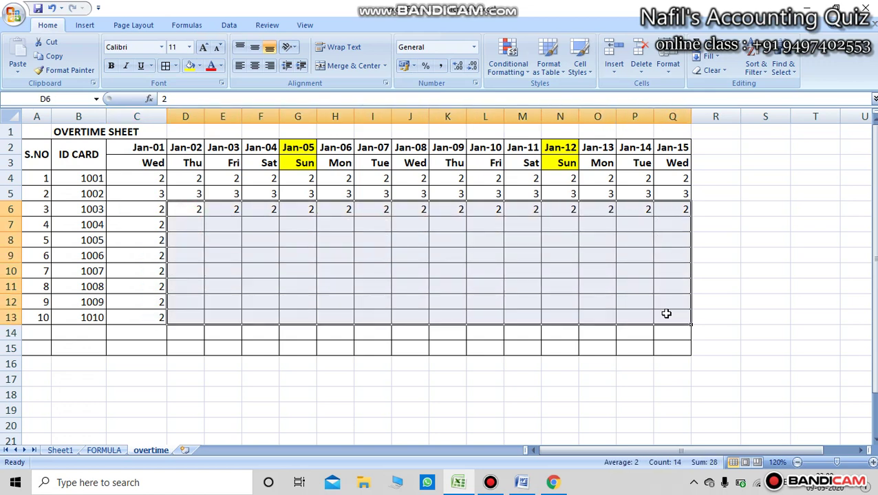
{"action": "key", "text": "ctrl+d"}
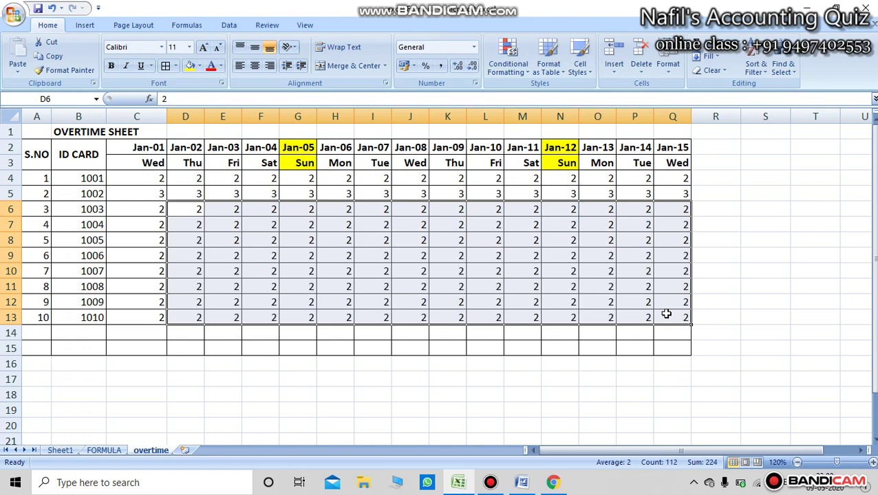
{"action": "left_click", "coordinate": [780, 300]}
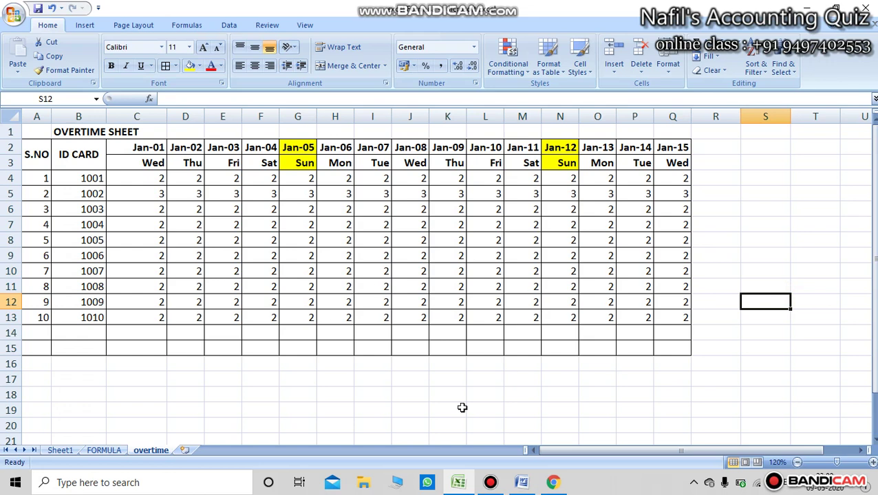
Clear the empty bordered rows 14 and 15 so the table ends at row 13.
{"action": "left_click", "coordinate": [347, 397]}
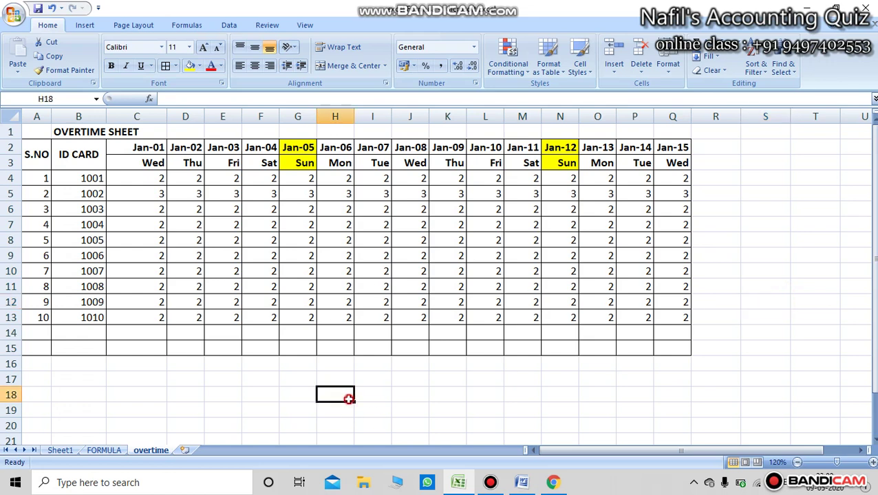
{"action": "left_click", "coordinate": [6, 349]}
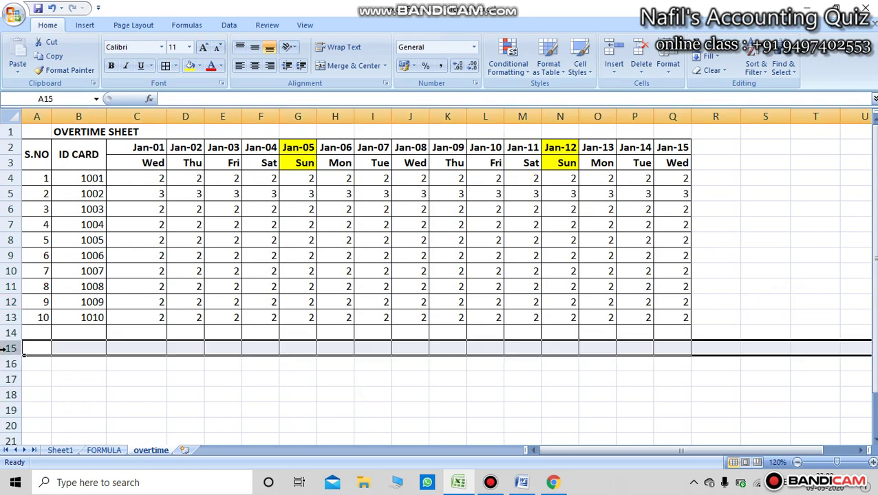
{"action": "key", "text": "ctrl+shift+plus"}
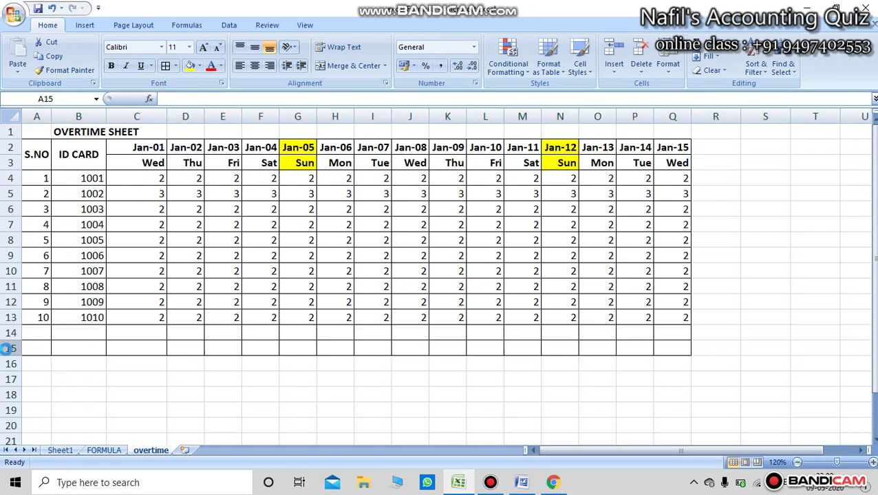
{"action": "left_click", "coordinate": [55, 379]}
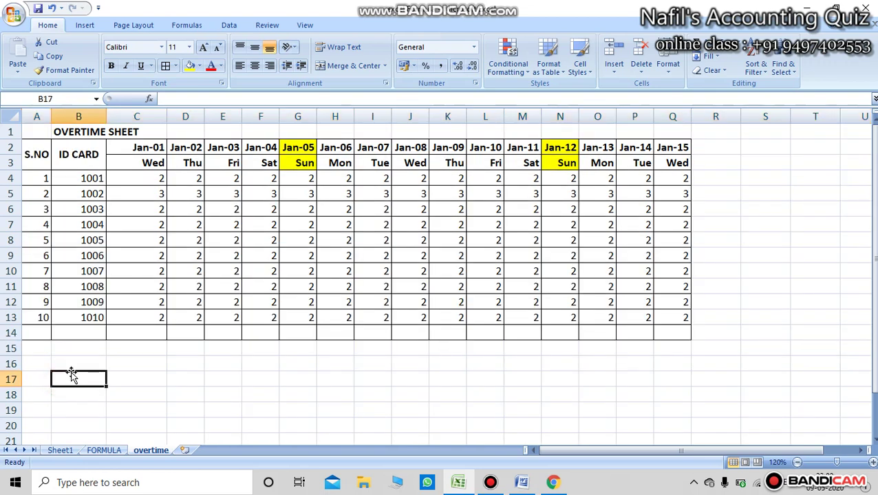
{"action": "left_click", "coordinate": [3, 335]}
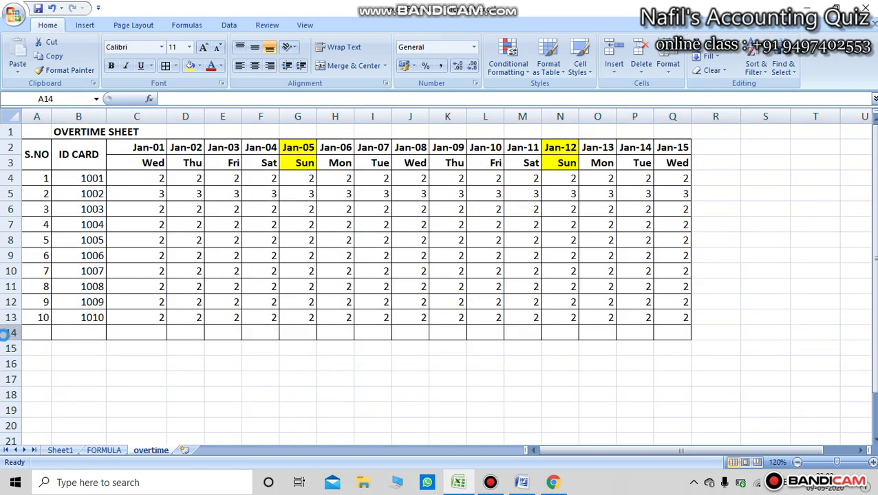
{"action": "left_click", "coordinate": [221, 389]}
{"action": "left_click", "coordinate": [150, 337]}
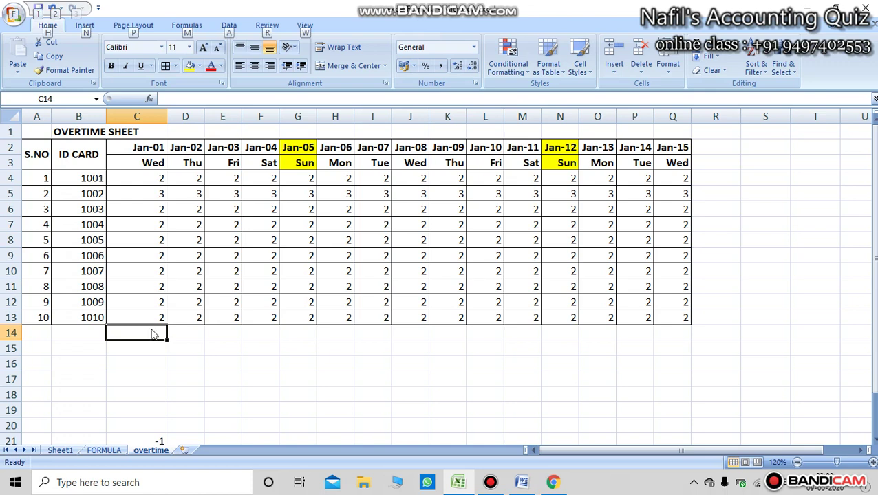
AutoSum the Jan-01 and Jan-02 hours into C14 and D14, each totalling 21.
{"action": "key", "text": "alt+equal"}
{"action": "key", "text": "Return"}
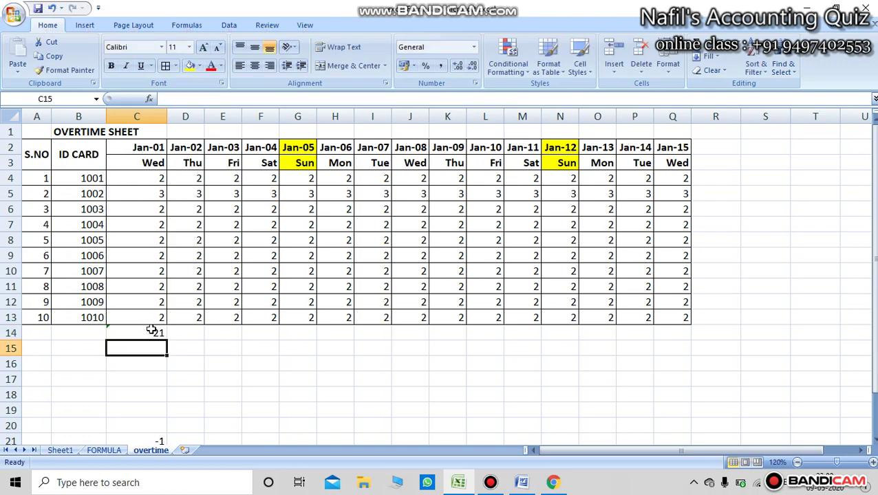
{"action": "left_click", "coordinate": [221, 358]}
{"action": "left_click", "coordinate": [159, 331]}
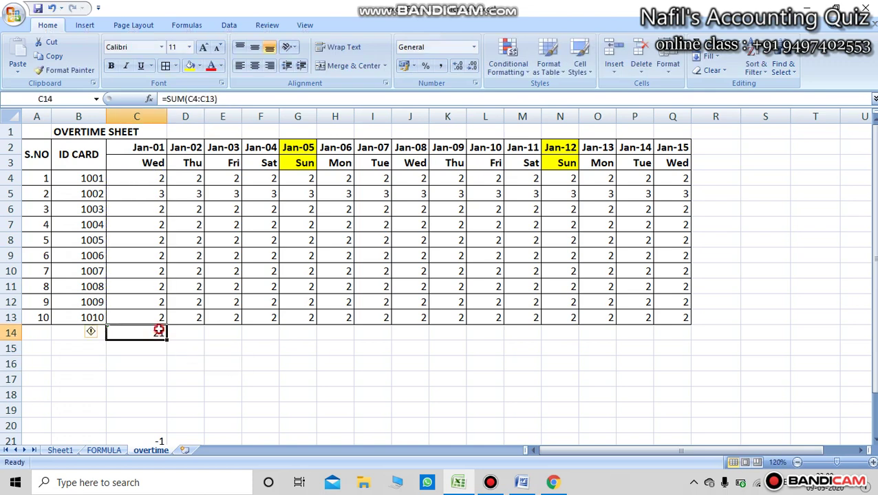
{"action": "left_click", "coordinate": [186, 334]}
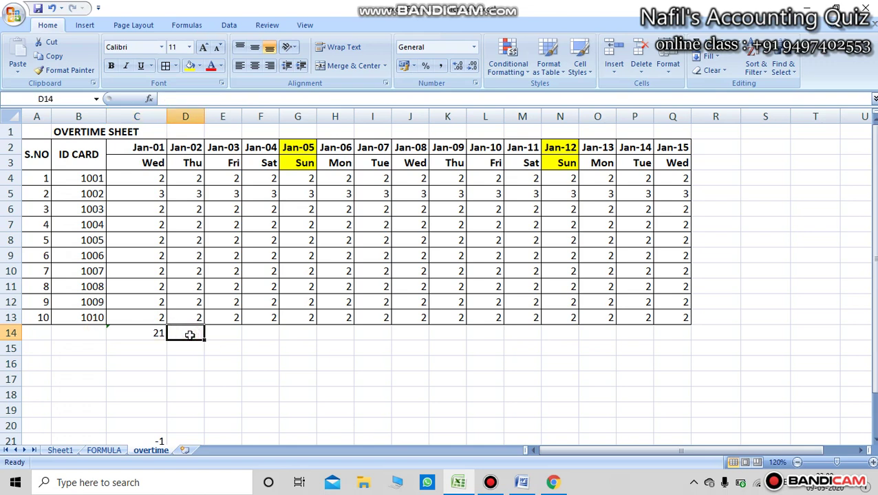
{"action": "key", "text": "alt+equal"}
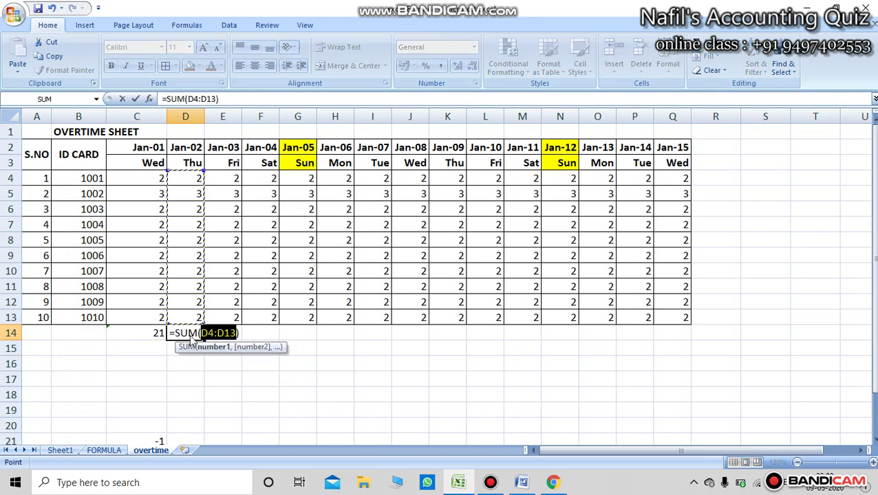
{"action": "key", "text": "Return"}
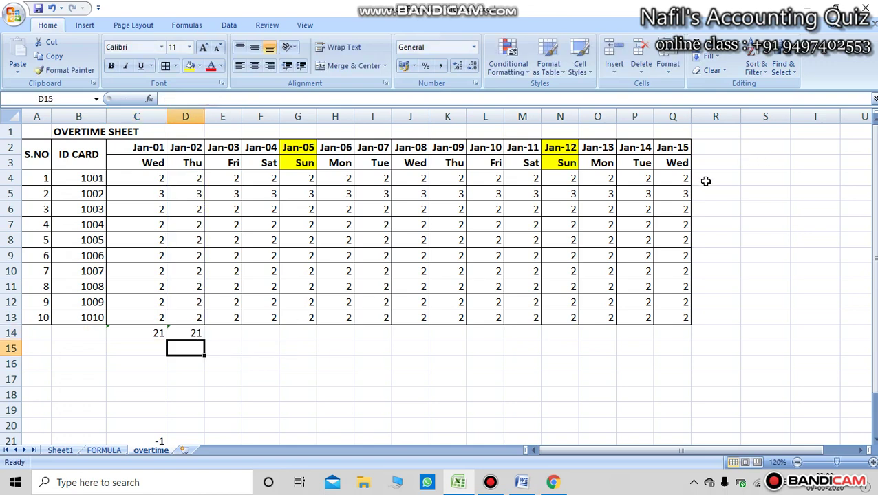
{"action": "left_click", "coordinate": [708, 149]}
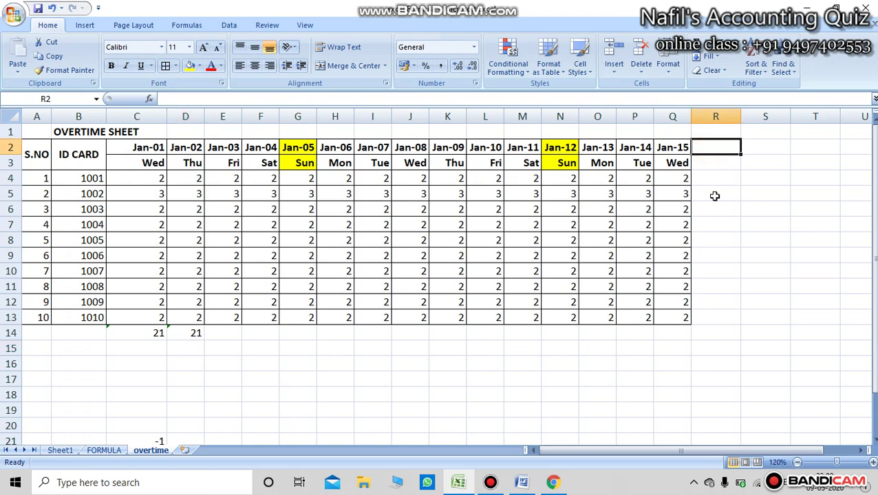
{"action": "left_click", "coordinate": [711, 302]}
Copy the Jan-15 column's formatting onto R2:R13 with Format Painter.
{"action": "left_click_drag", "start_coordinate": [672, 154], "coordinate": [677, 320]}
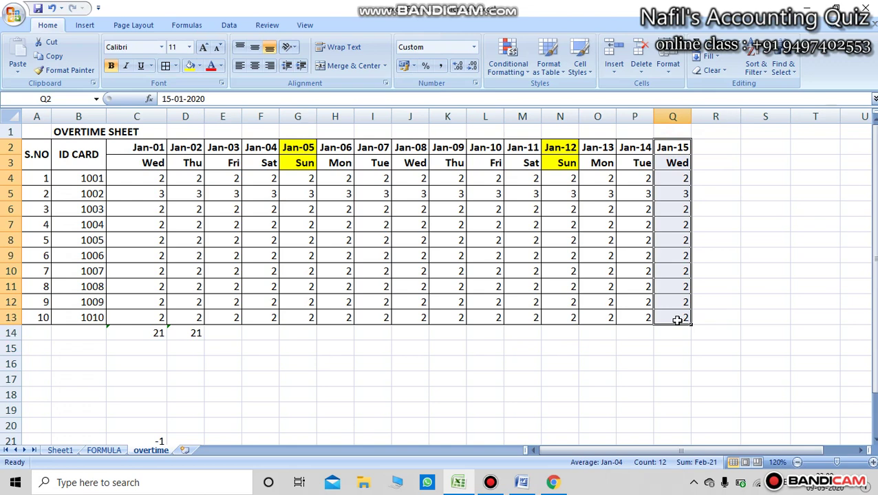
{"action": "left_click", "coordinate": [69, 69]}
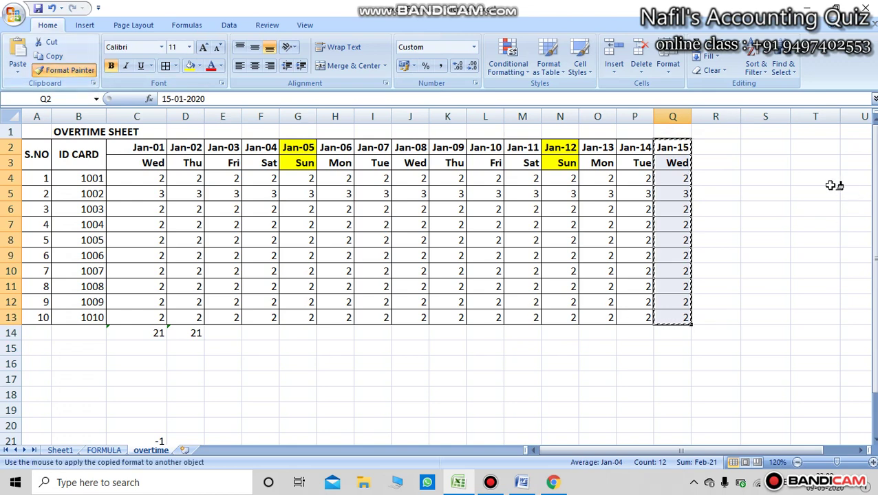
{"action": "left_click_drag", "start_coordinate": [721, 146], "coordinate": [720, 319]}
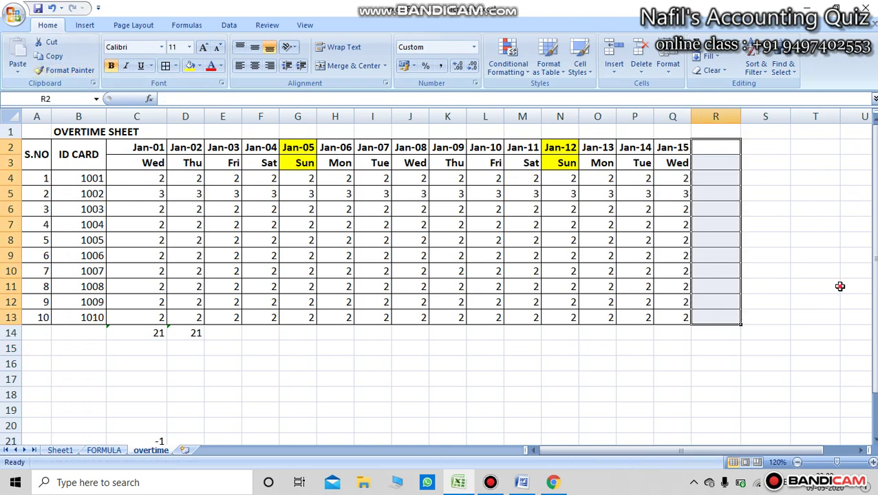
{"action": "left_click", "coordinate": [840, 287]}
Enter the heading TOTAL in R2.
{"action": "left_click", "coordinate": [720, 145]}
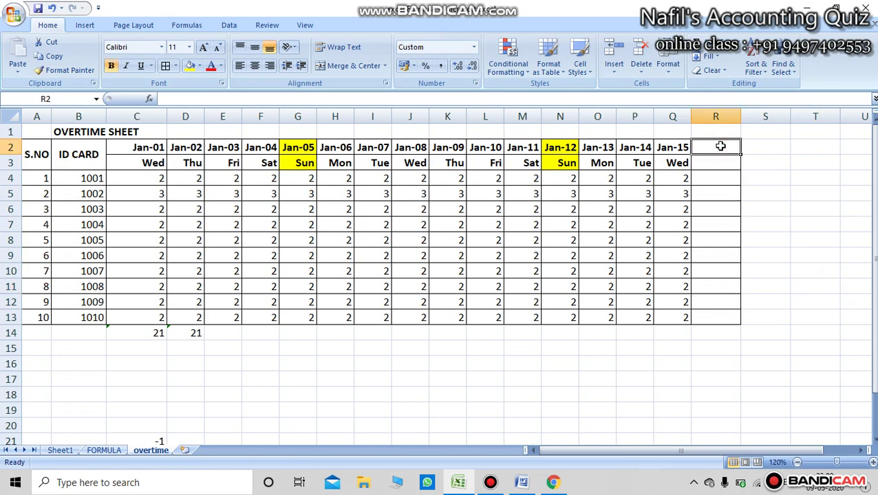
{"action": "type", "text": "TOTAL"}
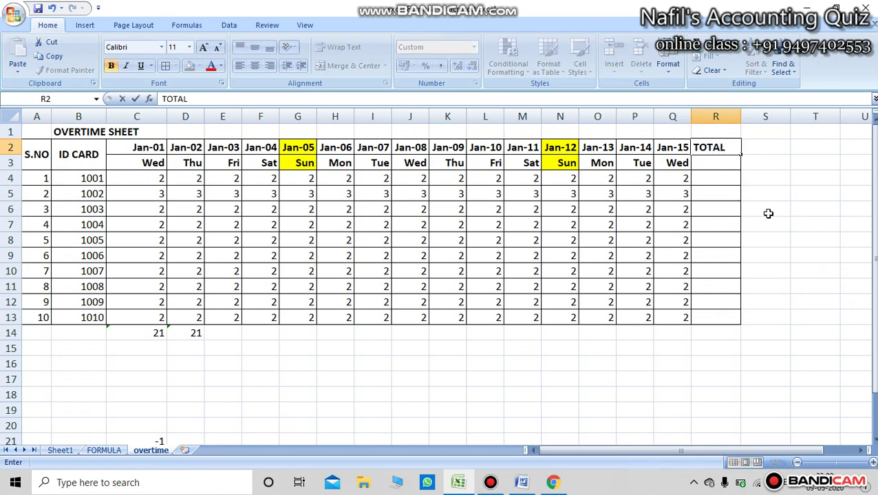
{"action": "left_click", "coordinate": [768, 214]}
{"action": "left_click", "coordinate": [717, 177]}
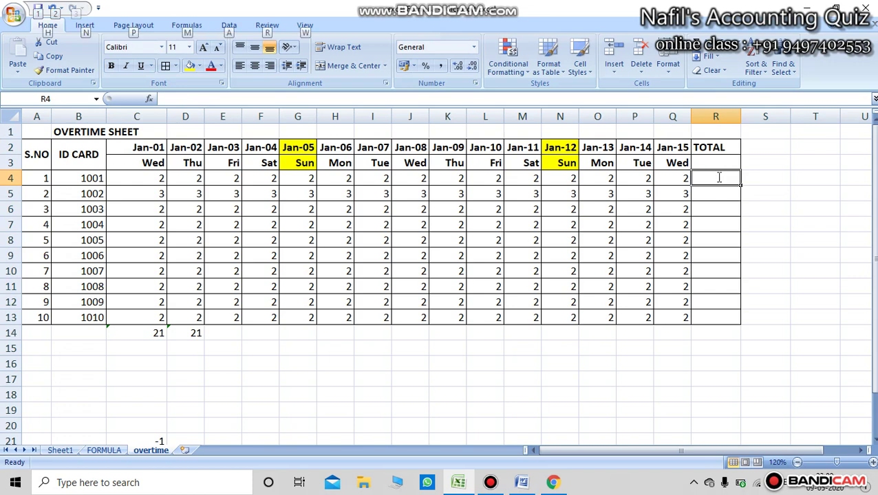
Delete the AutoSum total in R4 that wrongly included the ID number.
{"action": "key", "text": "alt+equal"}
{"action": "key", "text": "Return"}
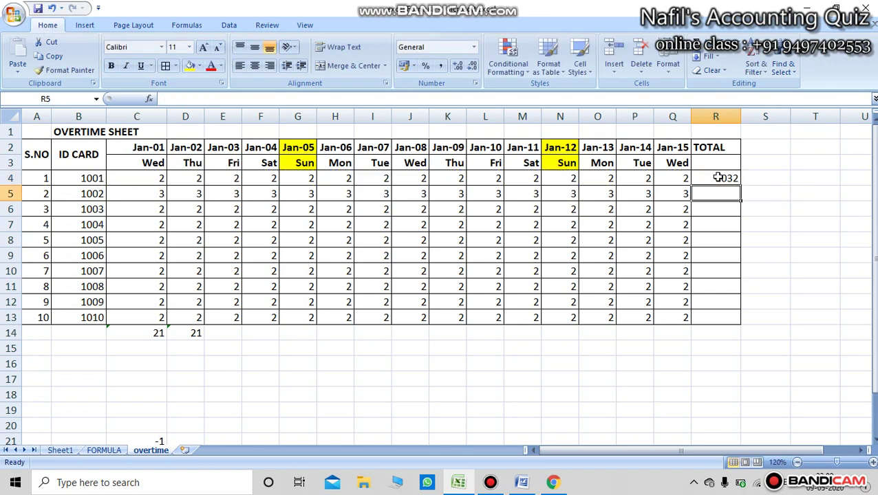
{"action": "left_click", "coordinate": [717, 178]}
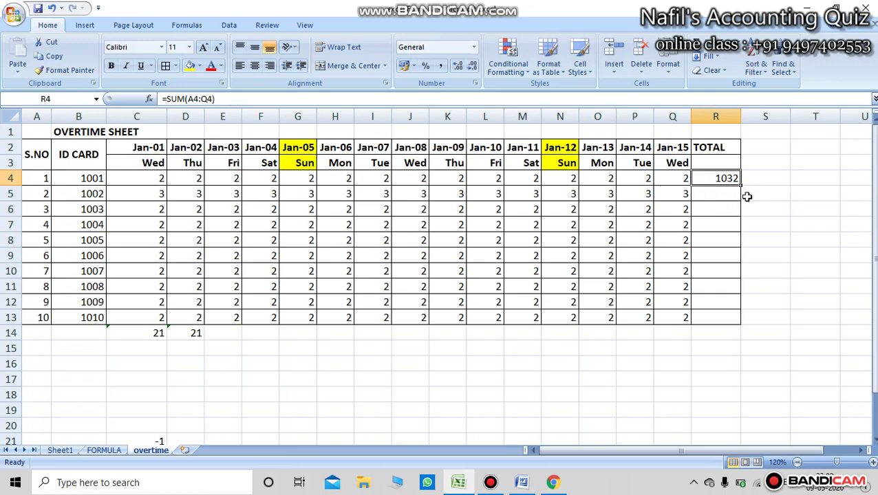
{"action": "left_click", "coordinate": [754, 206]}
{"action": "left_click", "coordinate": [711, 177]}
{"action": "key", "text": "Delete"}
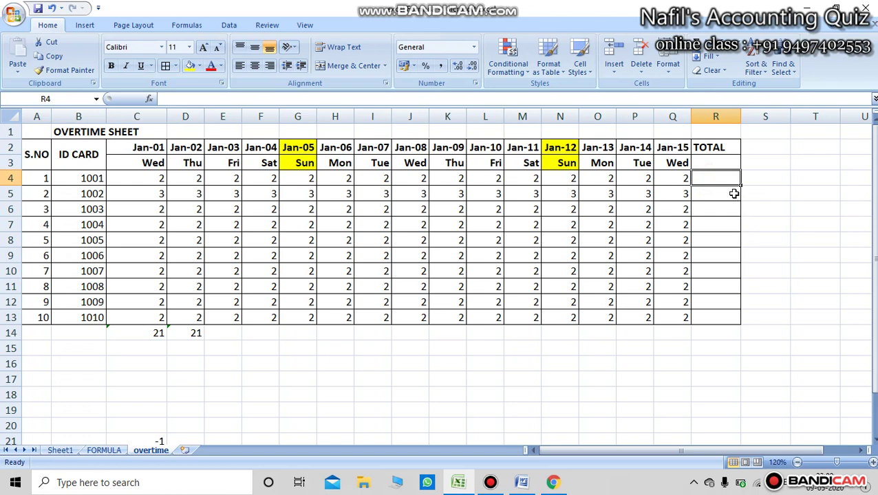
{"action": "left_click", "coordinate": [99, 178]}
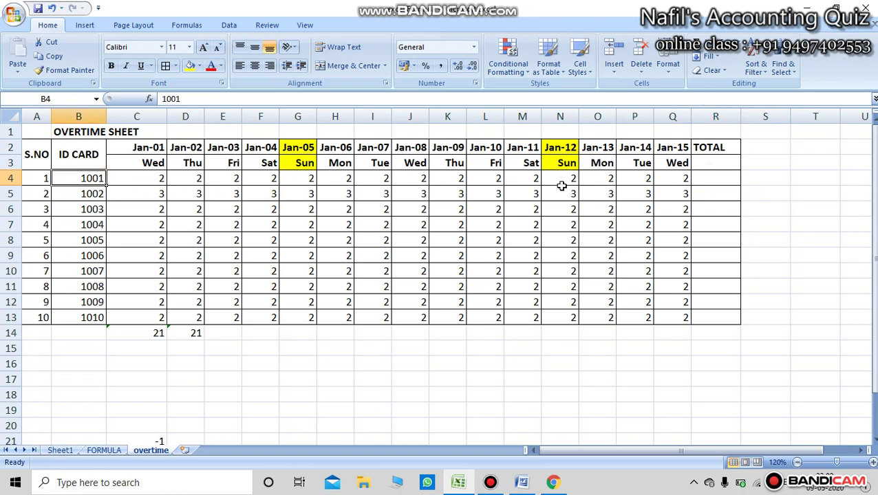
{"action": "left_click", "coordinate": [713, 178]}
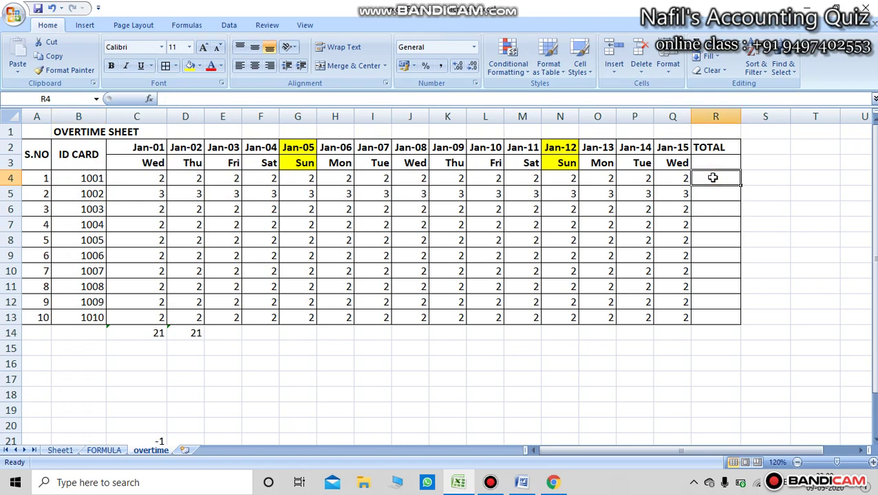
Enter =SUM(C4:Q4) in R4 and fill it down to R13.
{"action": "type", "text": "=SUM("}
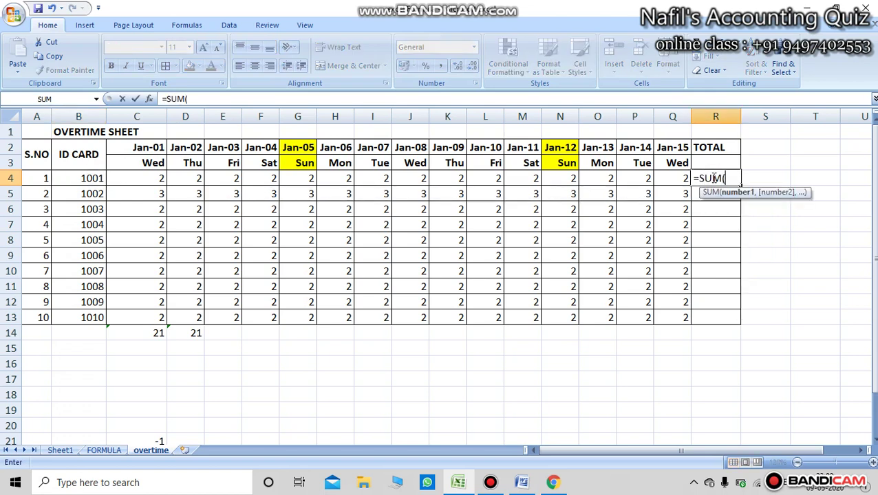
{"action": "left_click_drag", "start_coordinate": [148, 178], "coordinate": [681, 178]}
{"action": "type", "text": ")"}
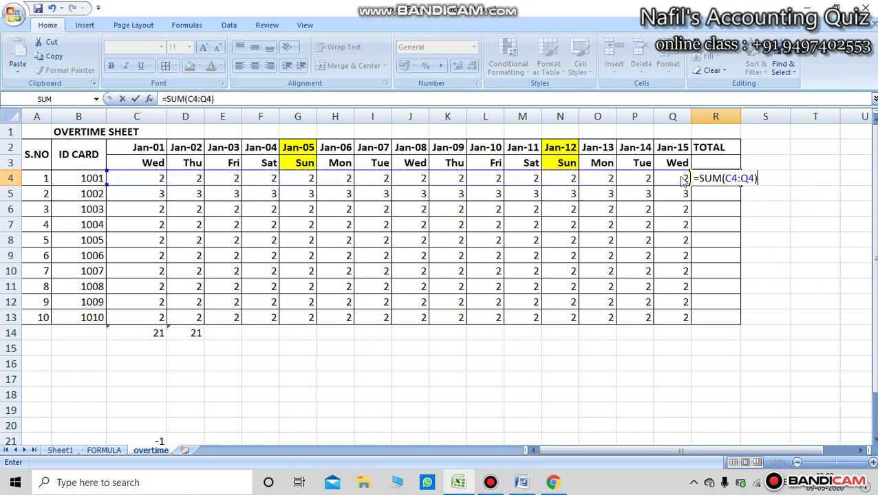
{"action": "key", "text": "Return"}
{"action": "left_click", "coordinate": [719, 178]}
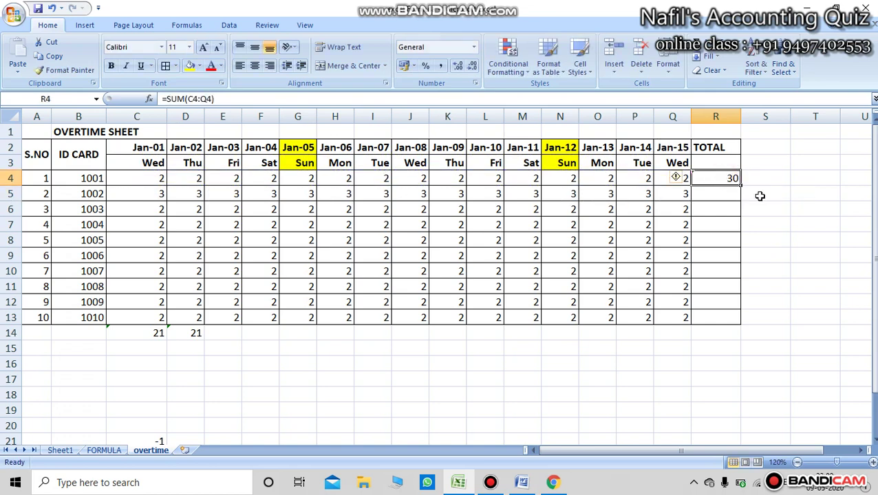
{"action": "left_click", "coordinate": [746, 194]}
{"action": "left_click", "coordinate": [729, 178]}
{"action": "left_click_drag", "start_coordinate": [740, 186], "coordinate": [741, 326]}
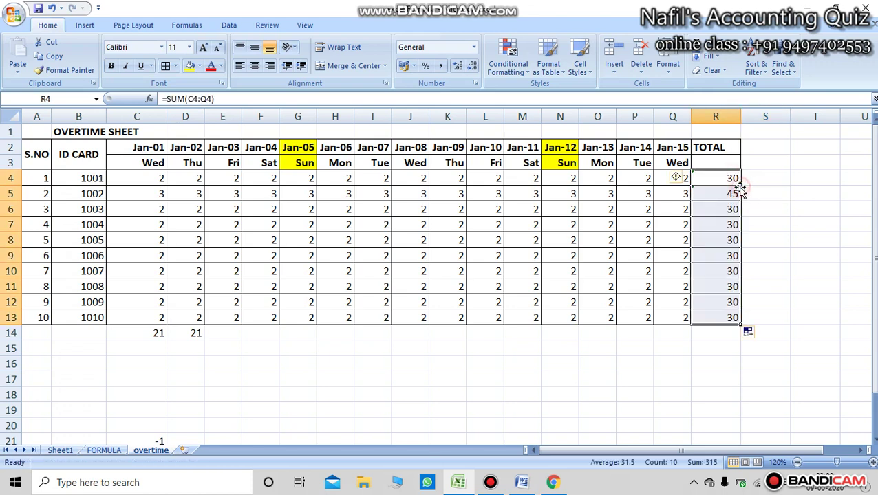
{"action": "left_click", "coordinate": [801, 270]}
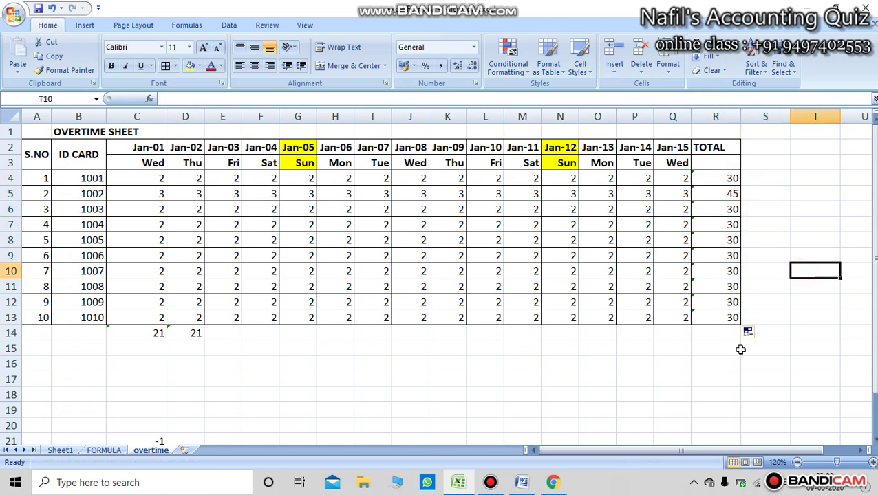
Fill the C14:D14 totals right to R14, giving 21 per day and 315 overall.
{"action": "left_click_drag", "start_coordinate": [162, 333], "coordinate": [729, 332]}
{"action": "left_click", "coordinate": [740, 378]}
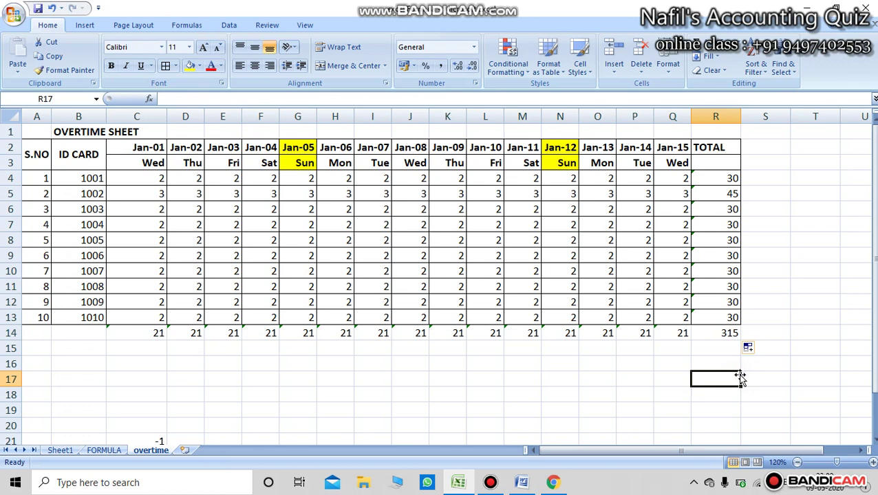